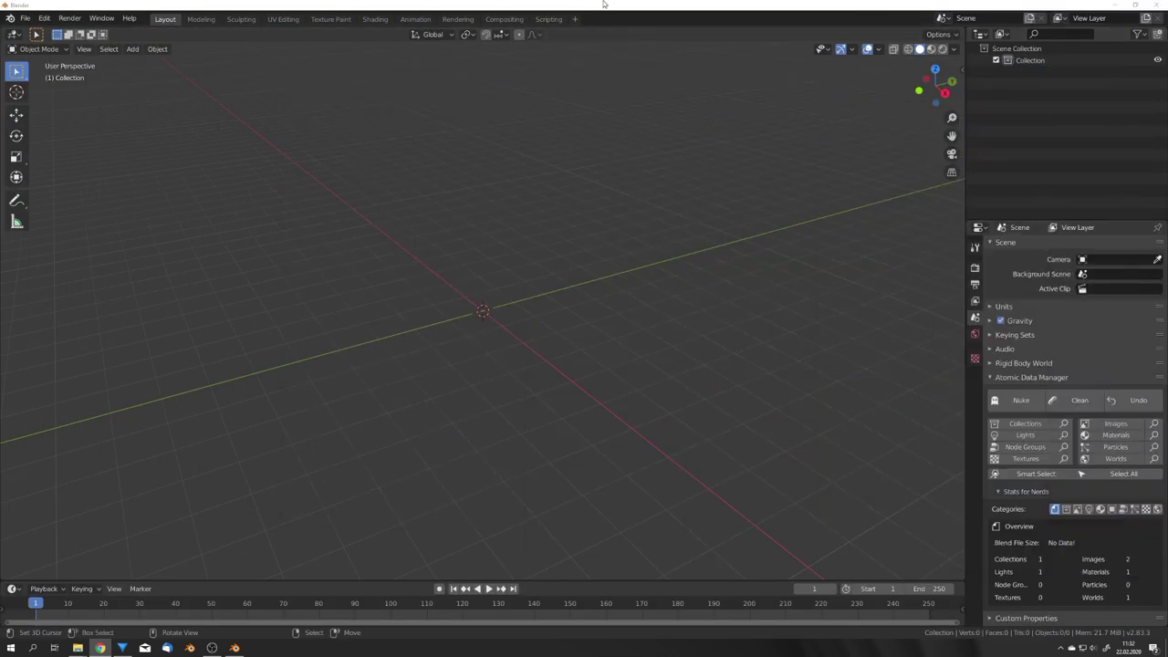
Find Import OpenVDB under Add > Volume without adding anything, then switch to the browser.
left_click(590, 214)
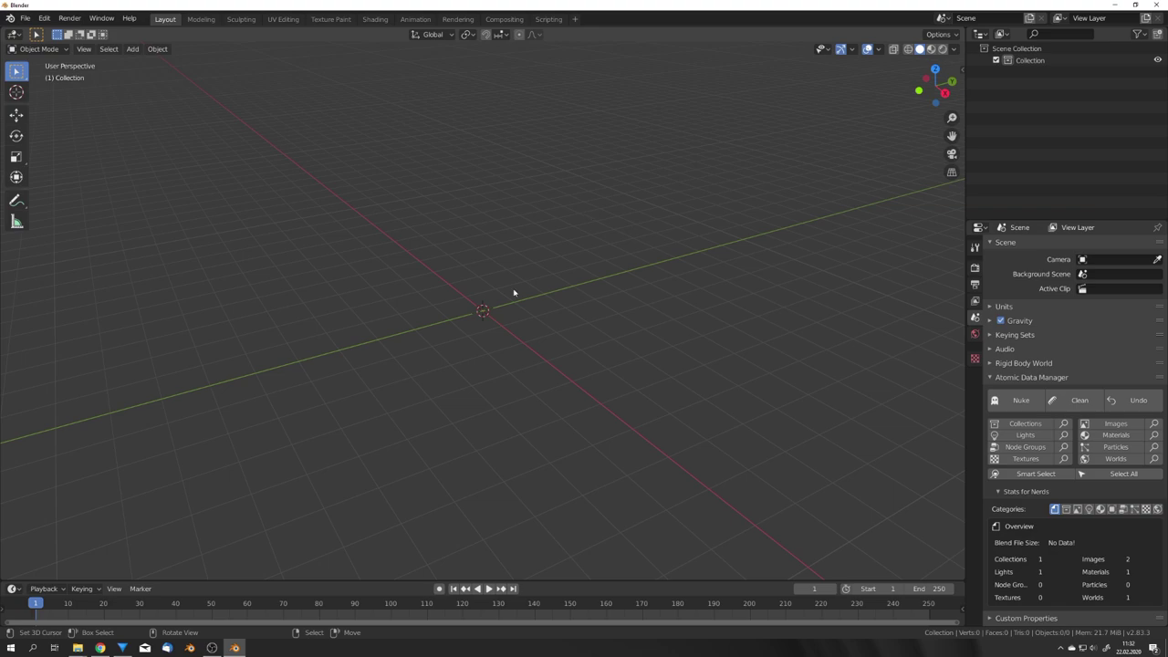
middle_click_drag(513, 292, 482, 296)
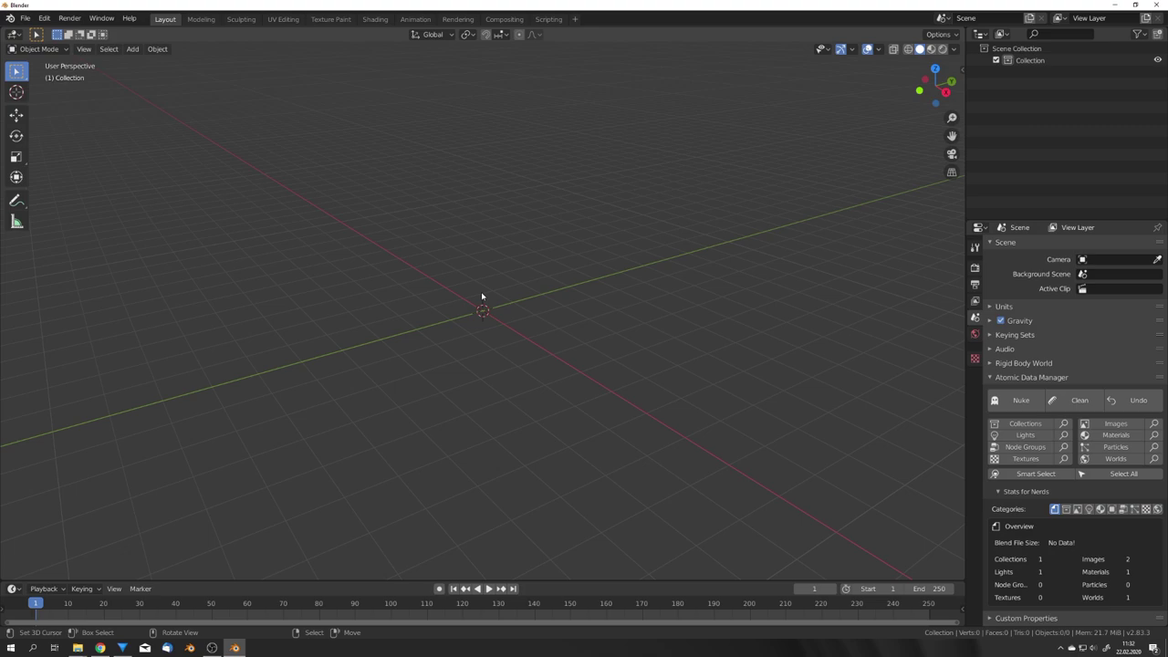
key("shift+a")
mouse_move(481, 296)
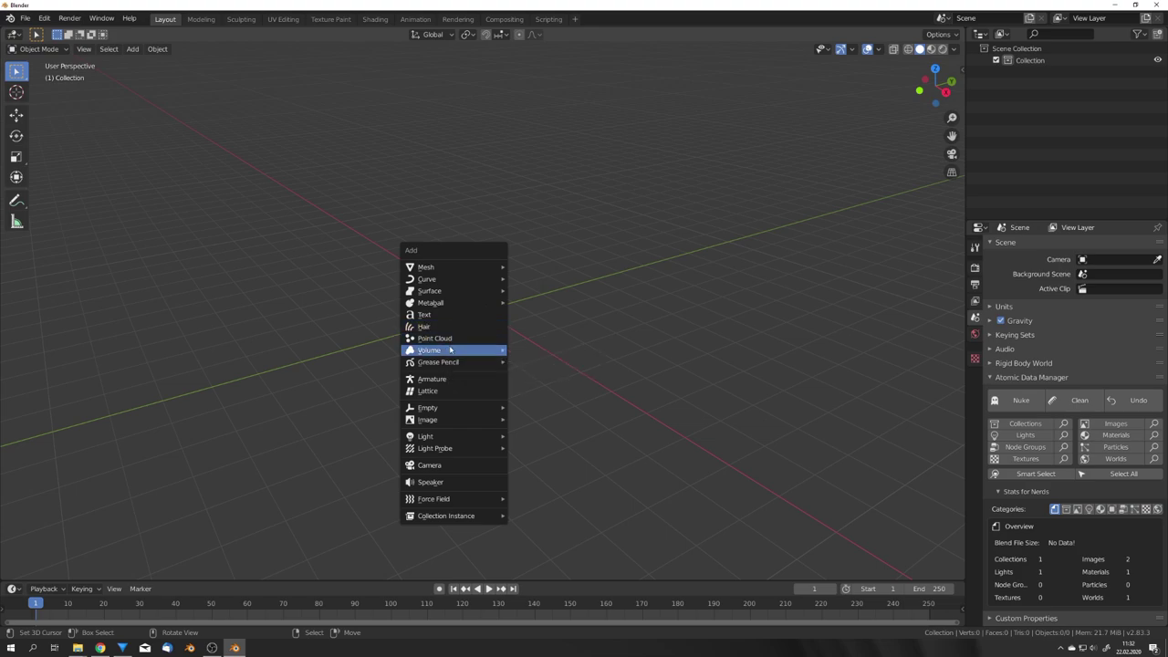
mouse_move(449, 350)
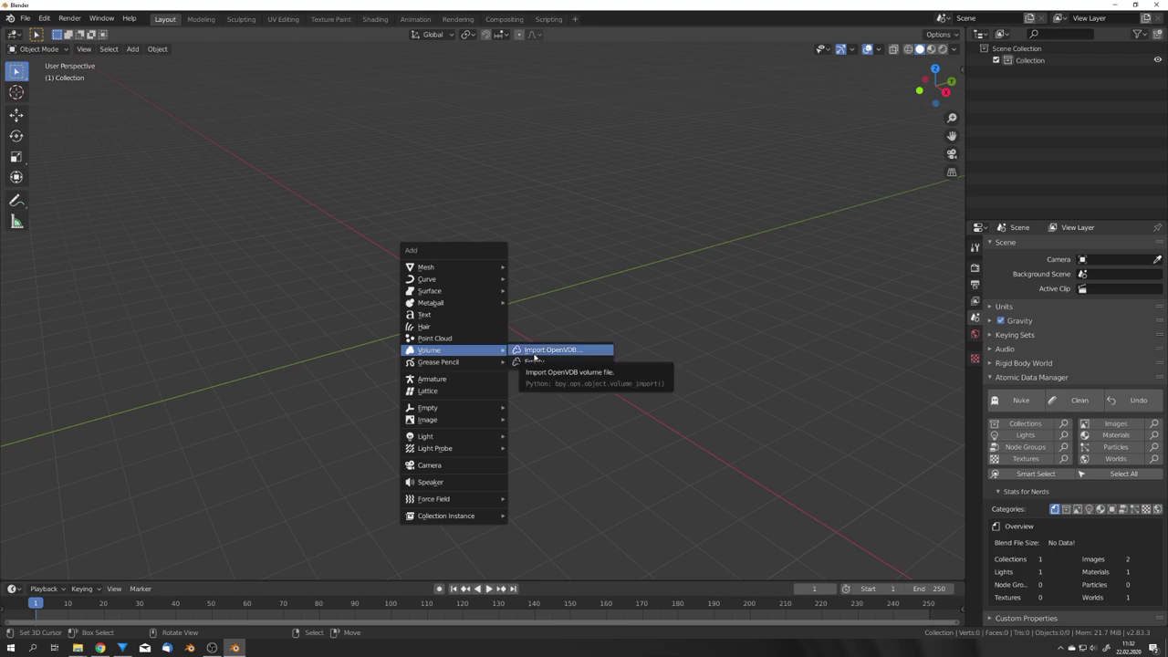
left_click(594, 350)
key("alt+Tab")
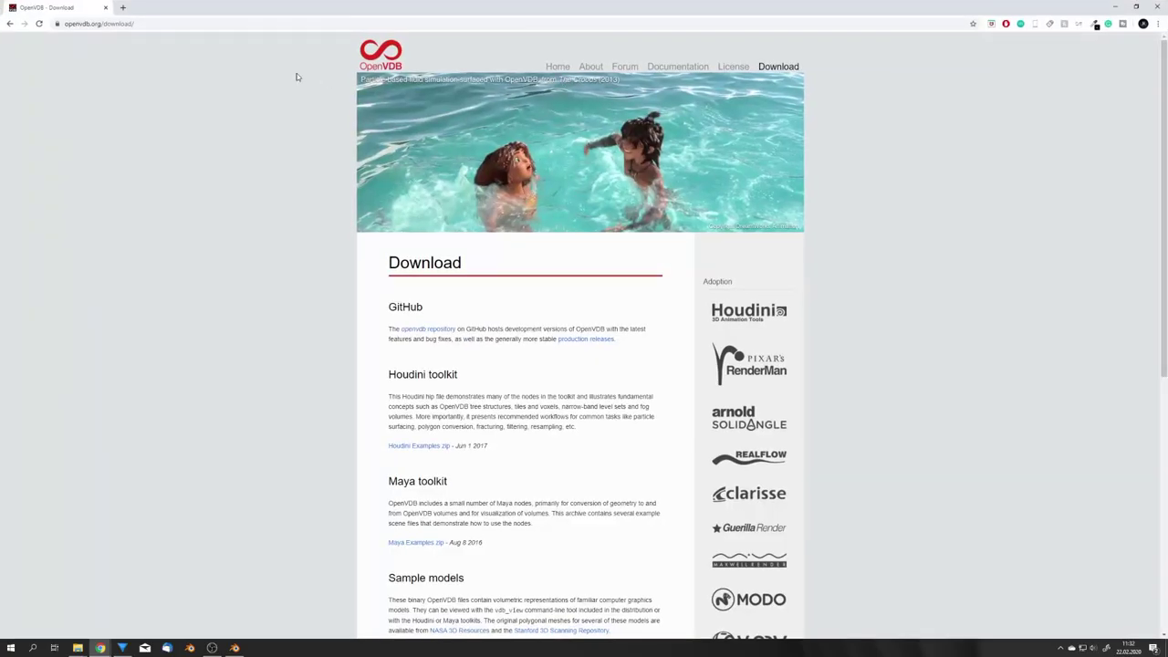
Scroll the OpenVDB Download page to the Sample models and look over explosion.vdb.
scroll(227, 249, "down", 5)
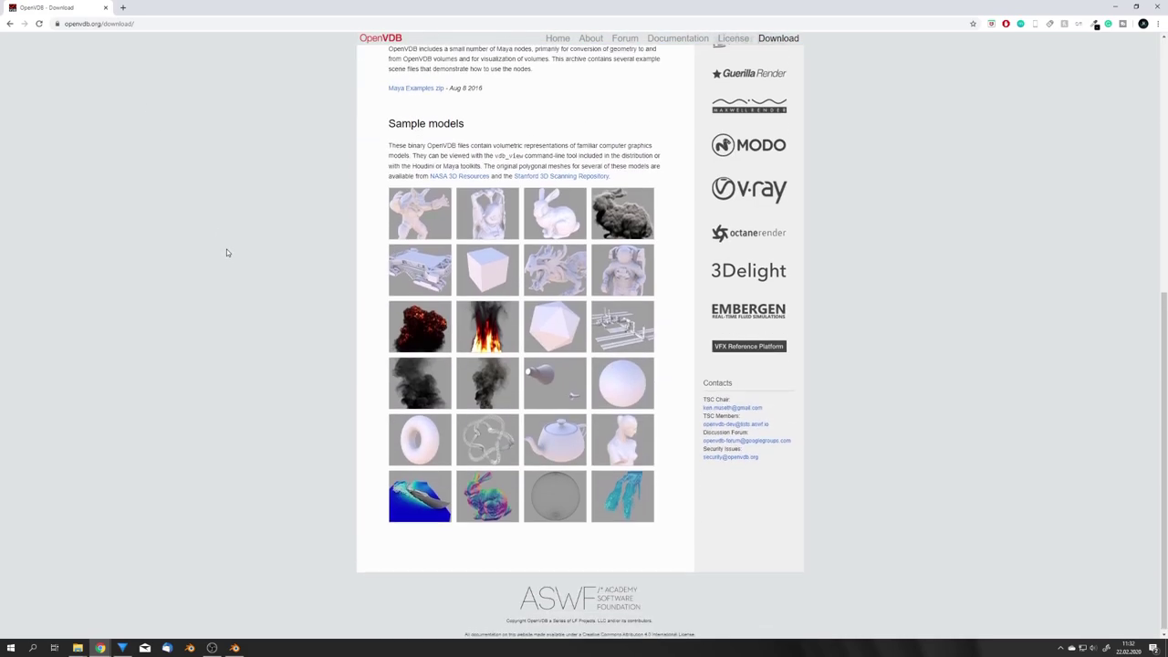
mouse_move(427, 203)
mouse_move(598, 446)
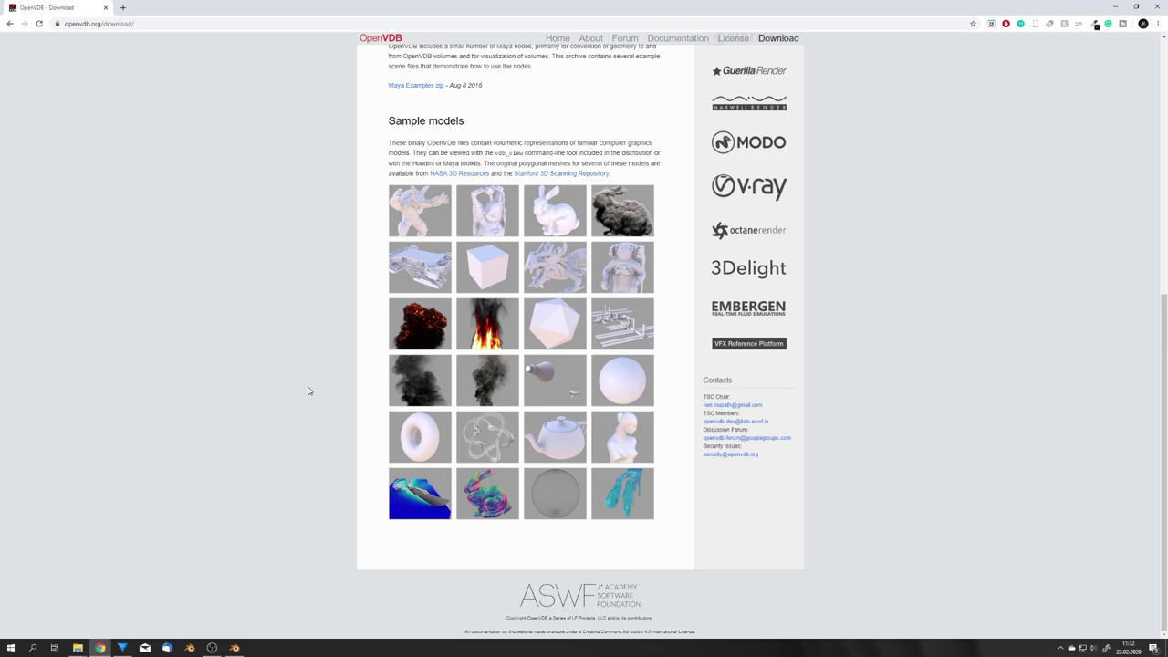
mouse_move(418, 327)
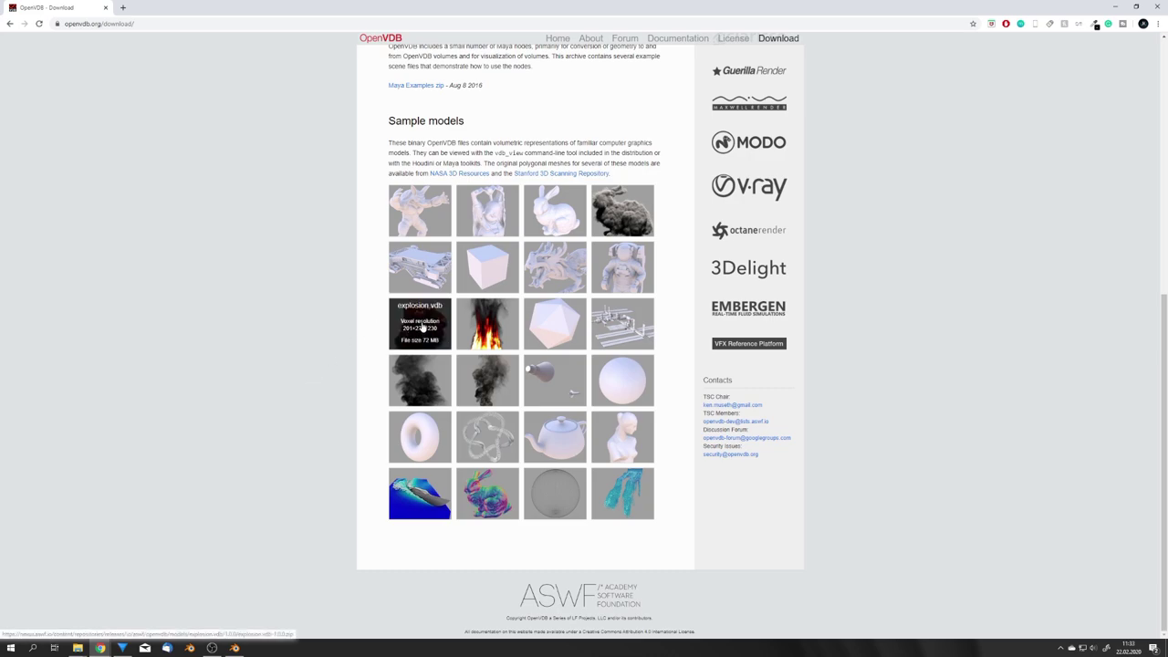
Import explosion.vdb from the recent explosion.vdb-1.0.0 folder via Add > Volume > Import OpenVDB.
key("alt+Tab")
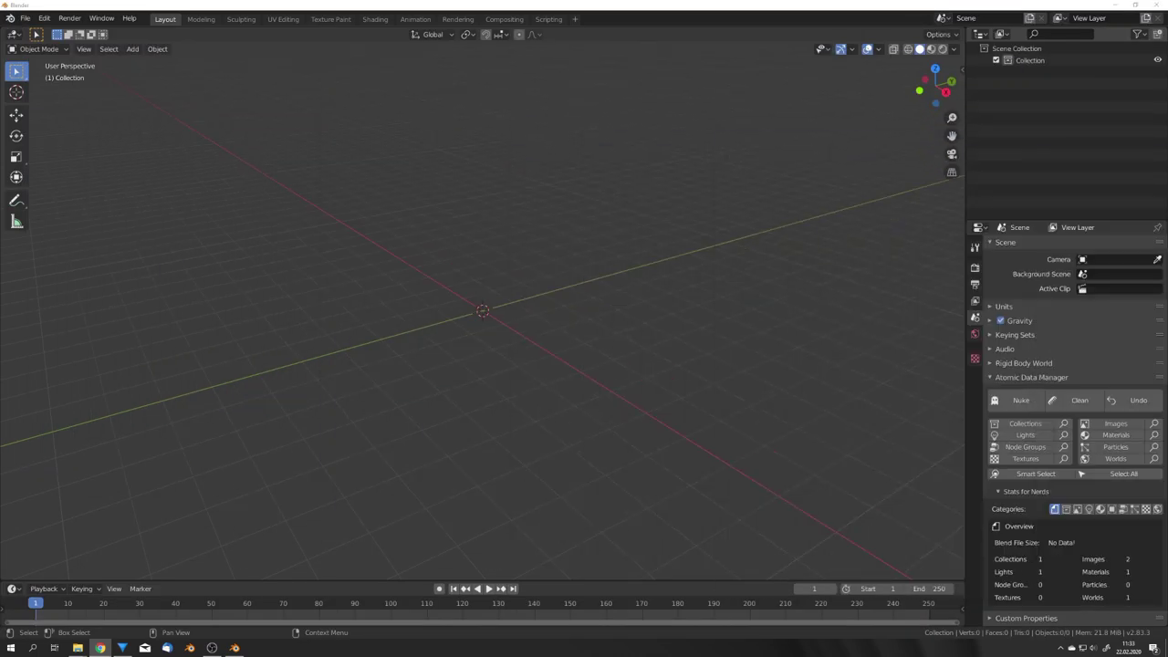
middle_click_drag(450, 240, 506, 334)
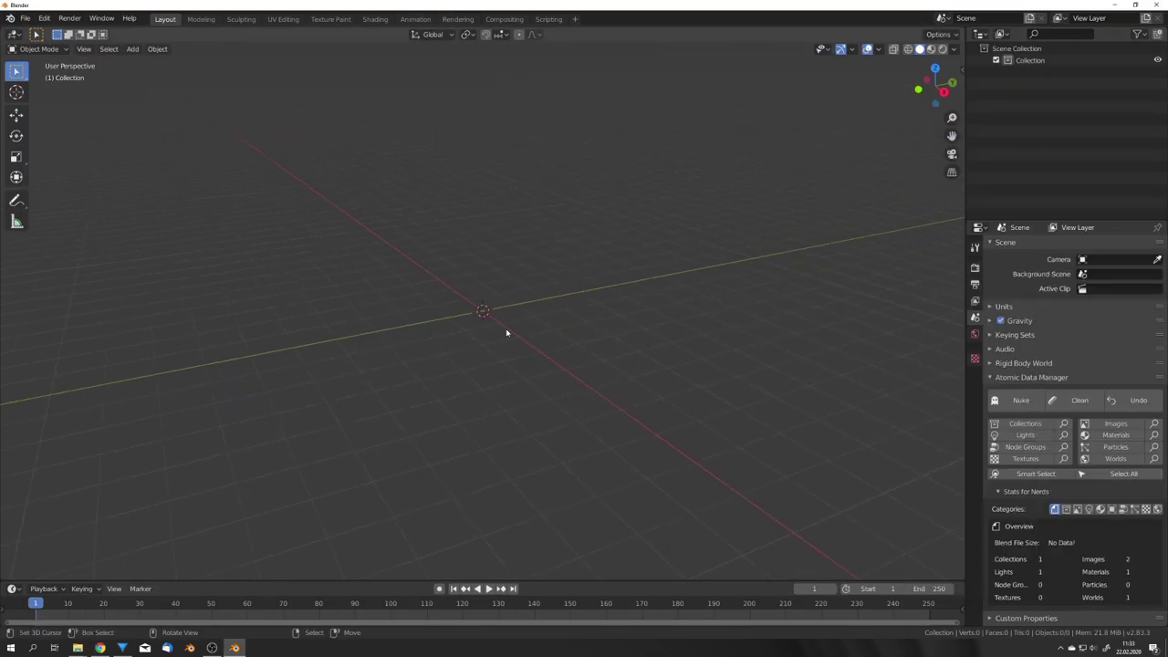
key("shift+a")
mouse_move(488, 414)
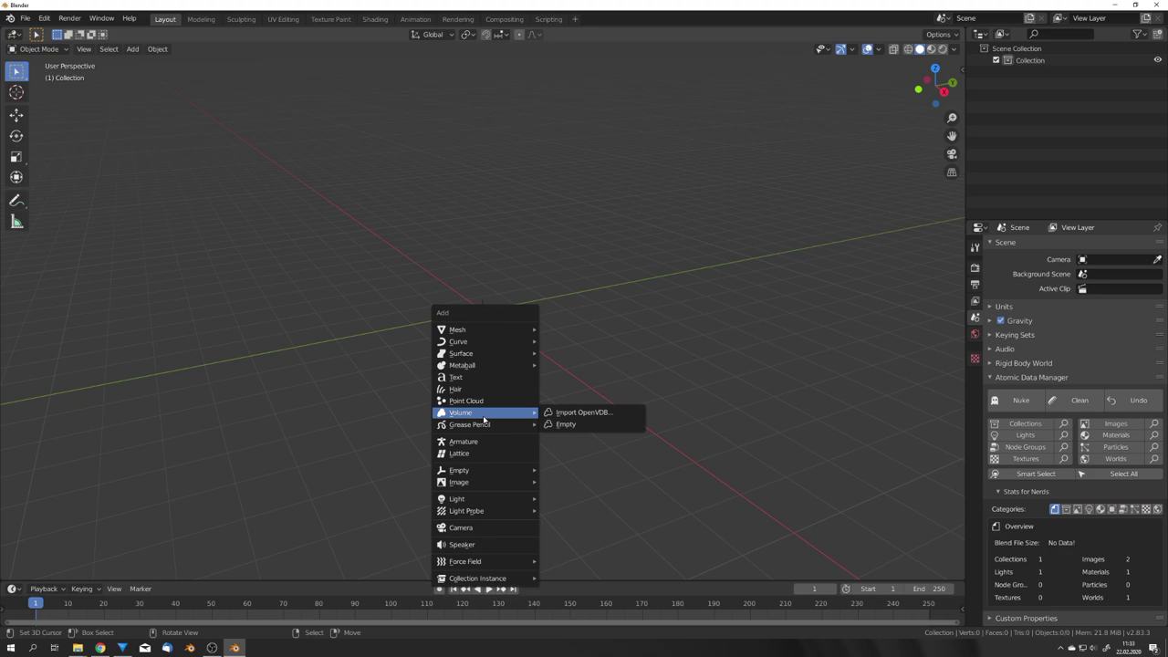
left_click(582, 413)
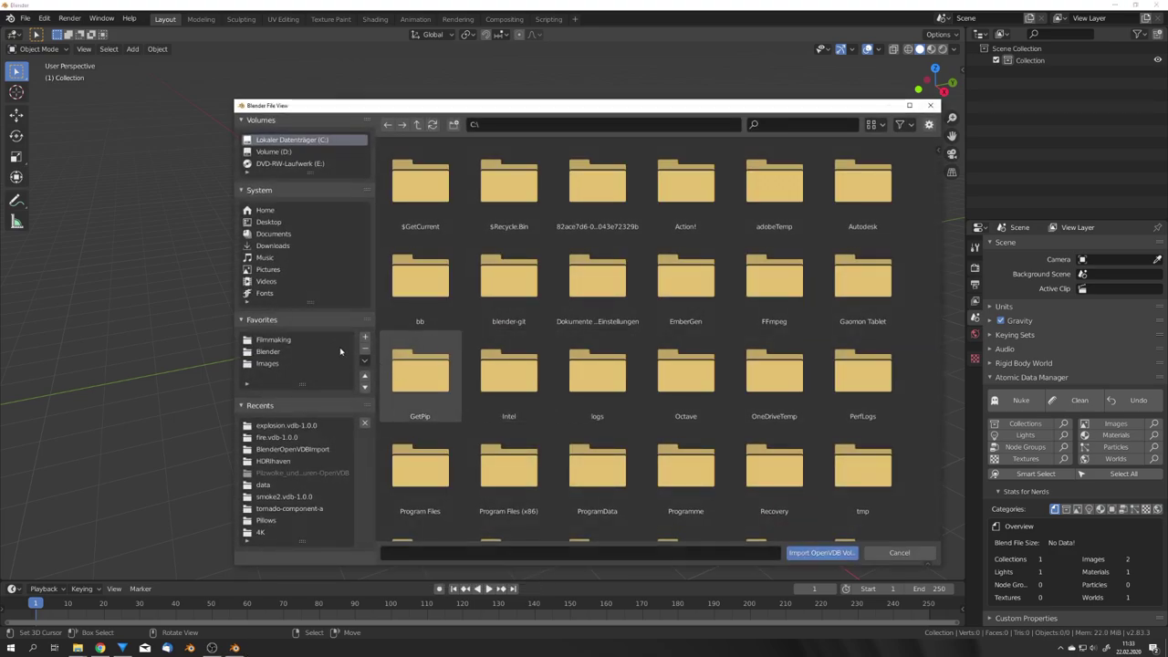
left_click(292, 427)
left_click(420, 187)
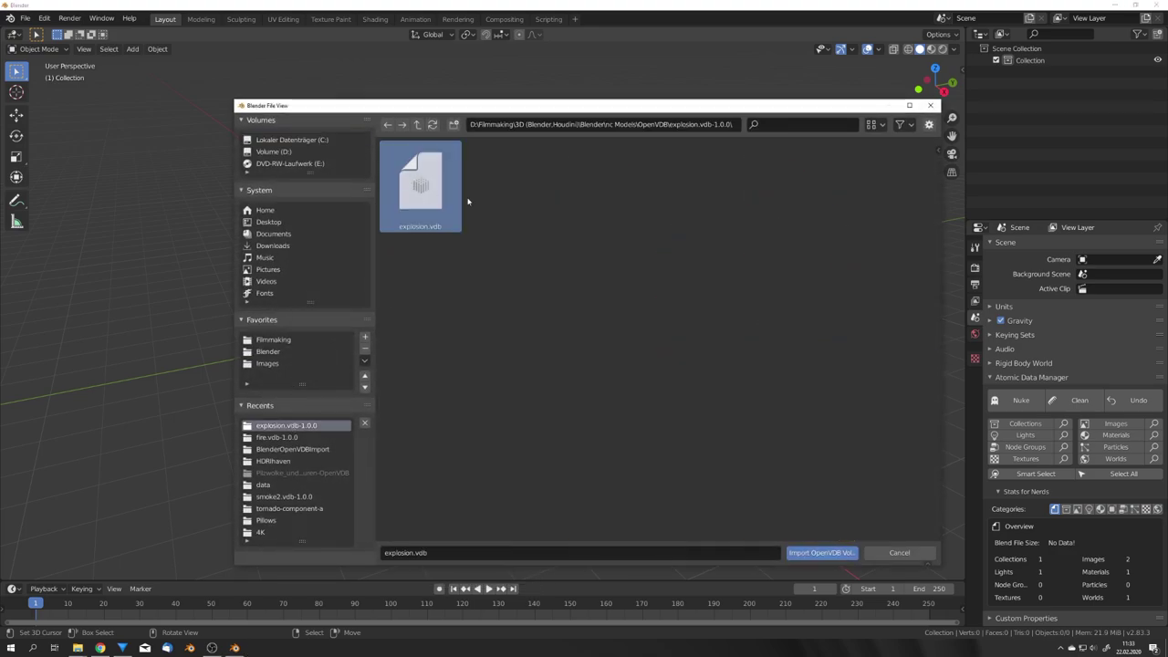
left_click(821, 552)
middle_click_drag(611, 418, 587, 365)
Scale the explosion volume down to 0.118.
scroll(598, 360, "down", 6)
scroll(636, 351, "up", 4)
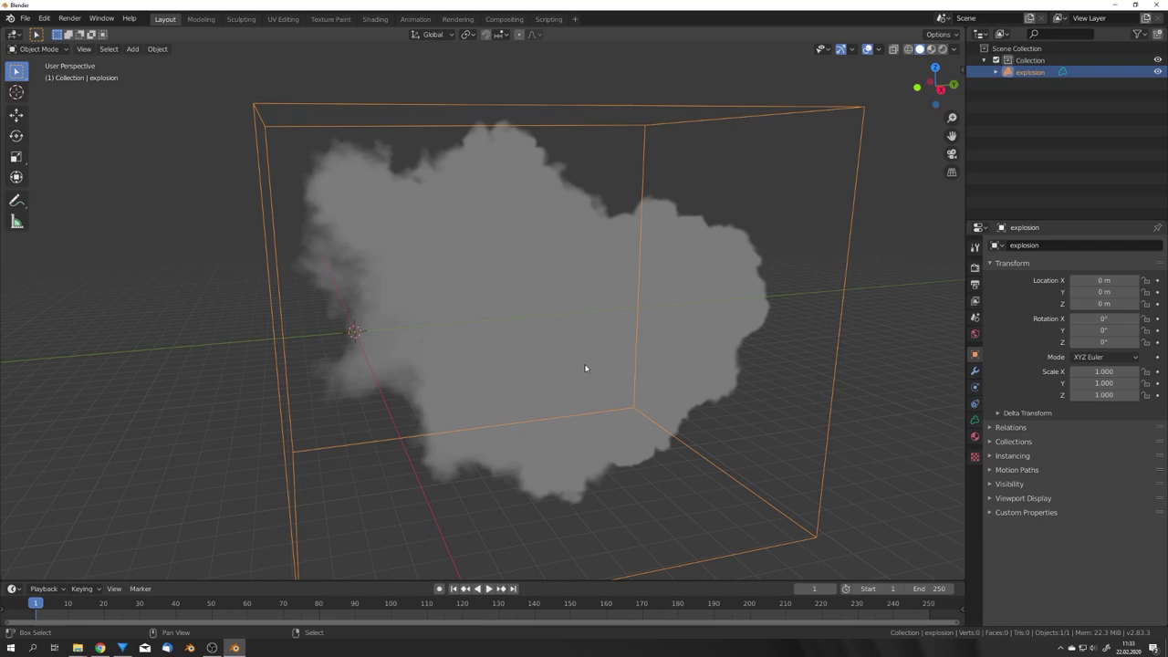
key("s")
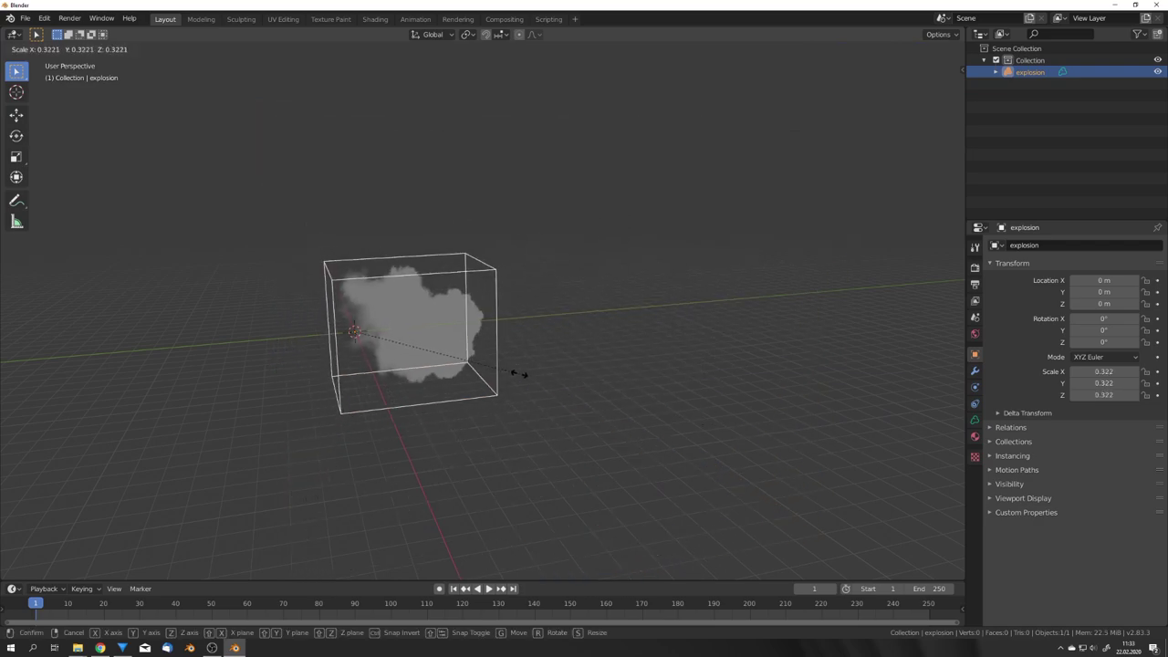
left_click(451, 357)
scroll(451, 356, "up", 5)
middle_click_drag(450, 357, 511, 374)
key("s")
left_click(558, 400)
scroll(506, 381, "up", 5)
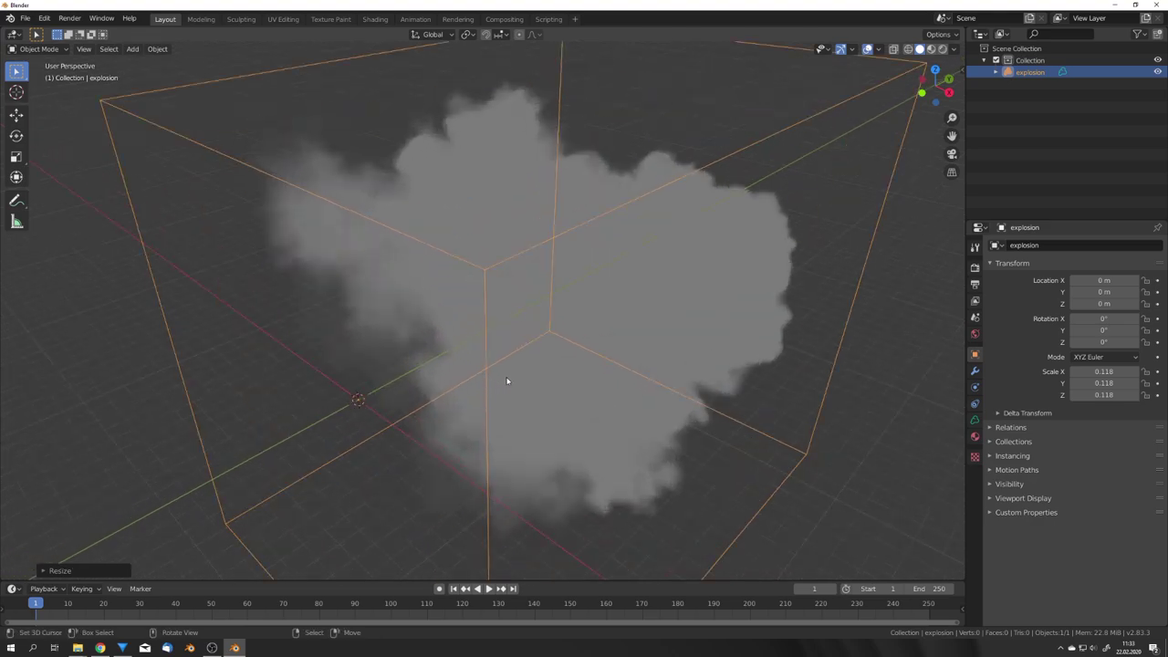
scroll(535, 366, "down", 6)
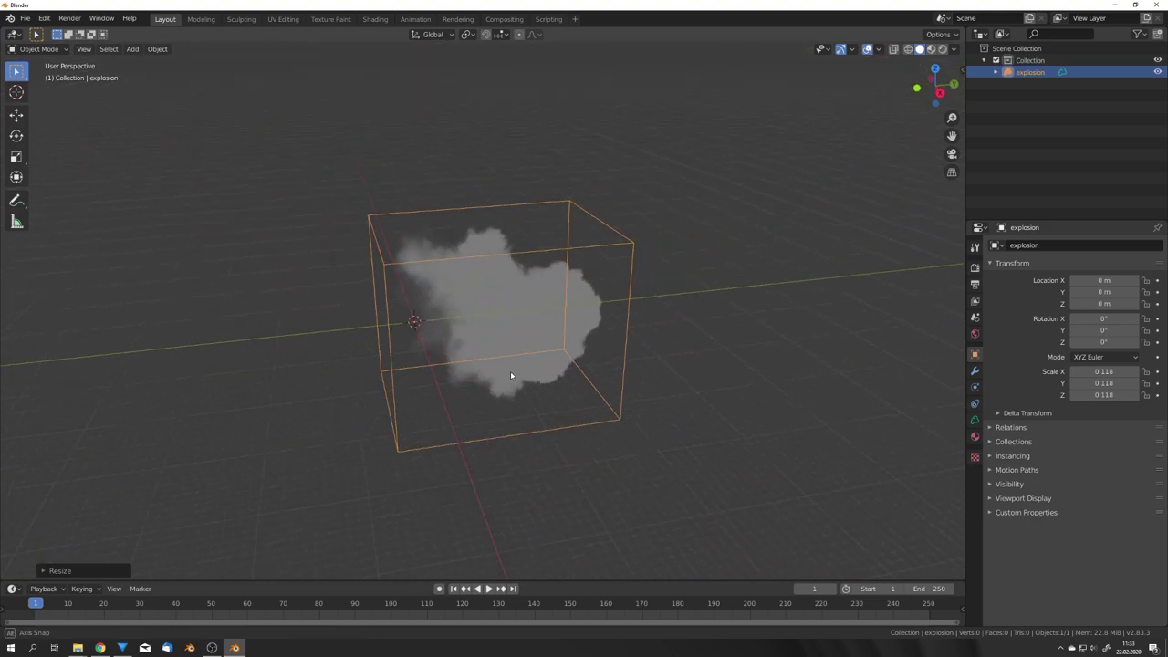
middle_click_drag(514, 373, 520, 373)
Rotate the volume 90° about X so it stands upright, then reselect it.
key("r")
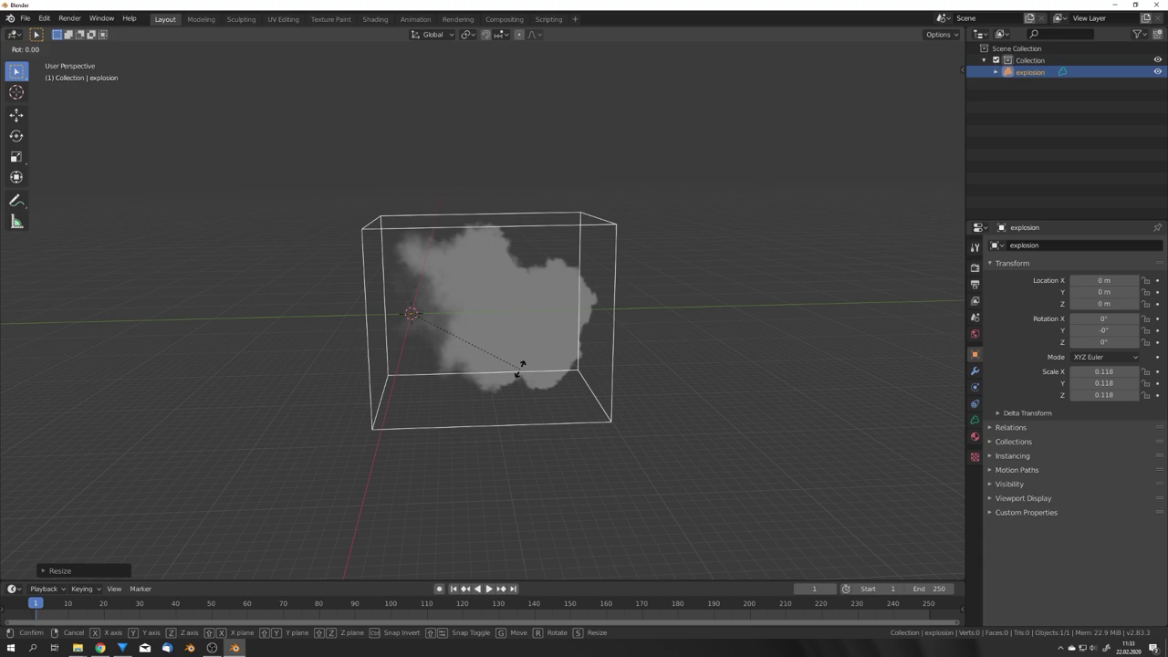
type("x")
type("90")
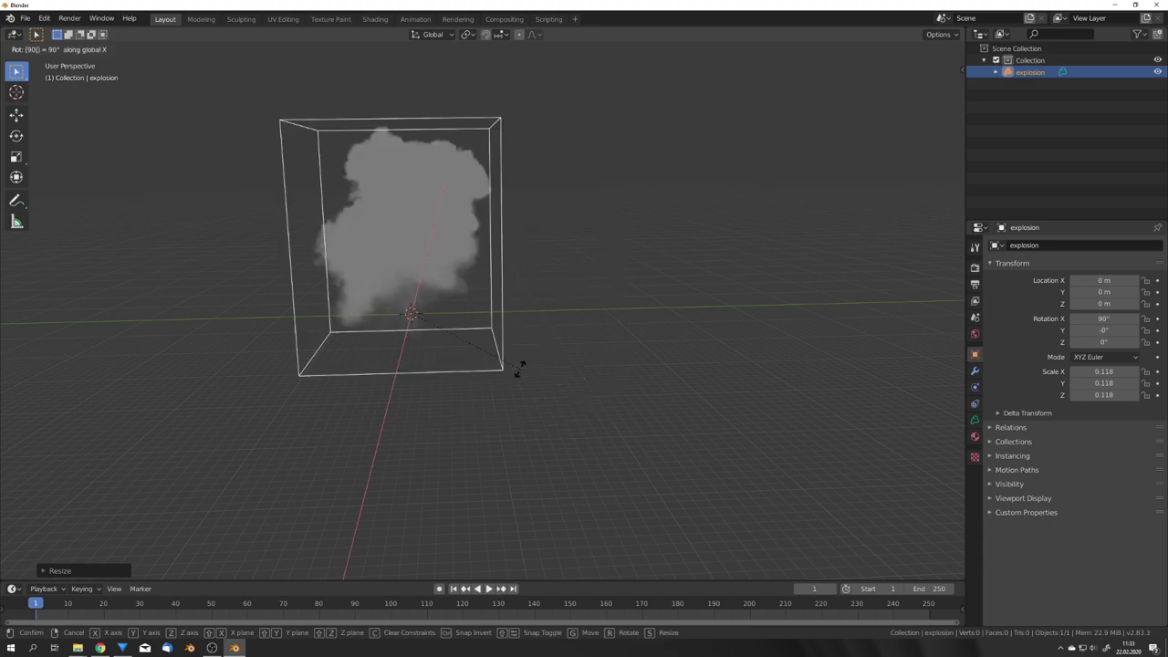
key("Return")
middle_click_drag(430, 341, 563, 293)
left_click(493, 319)
left_click(613, 279)
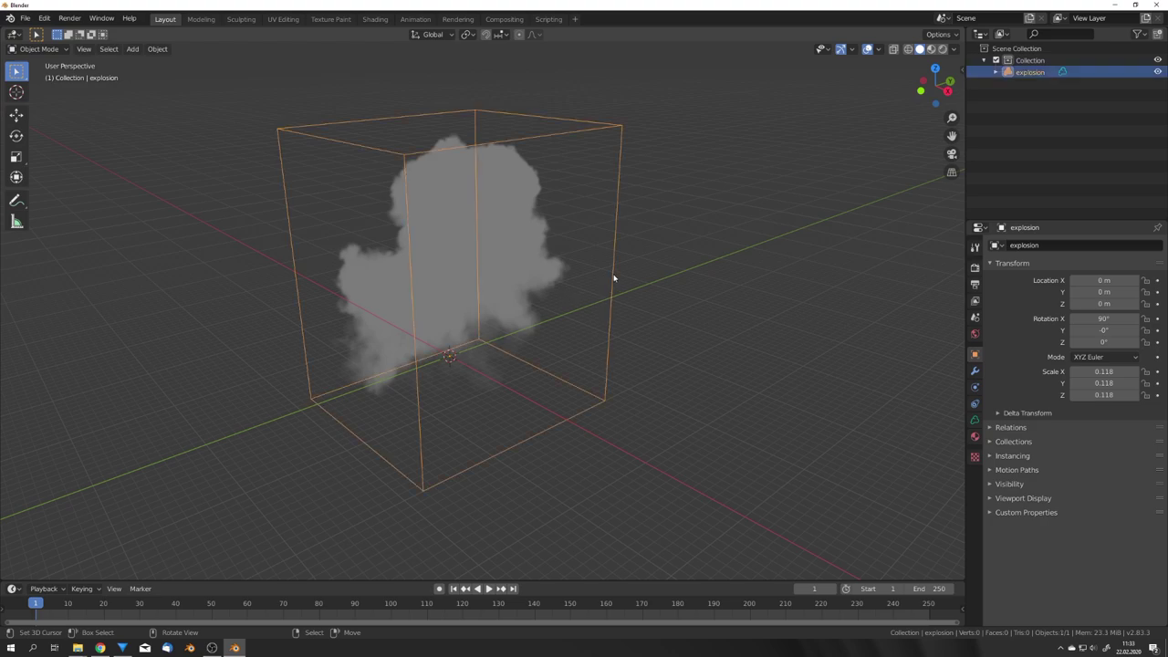
Show the explosion's Volume Data properties and preview its temperature and v grids.
left_click(975, 421)
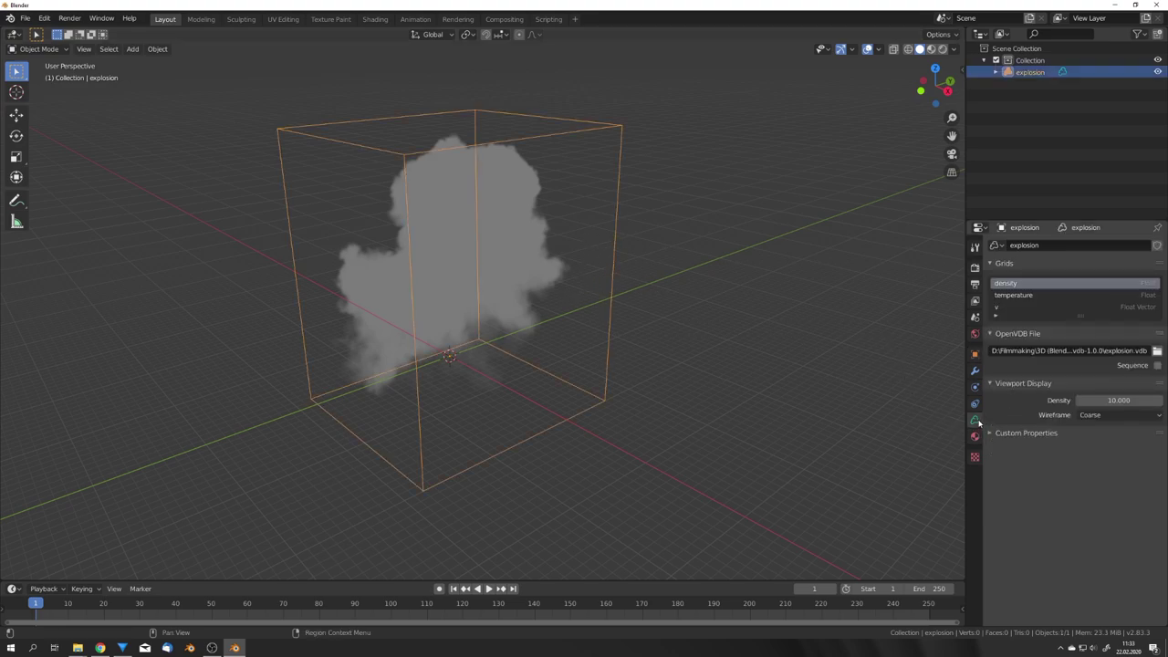
left_click(1016, 295)
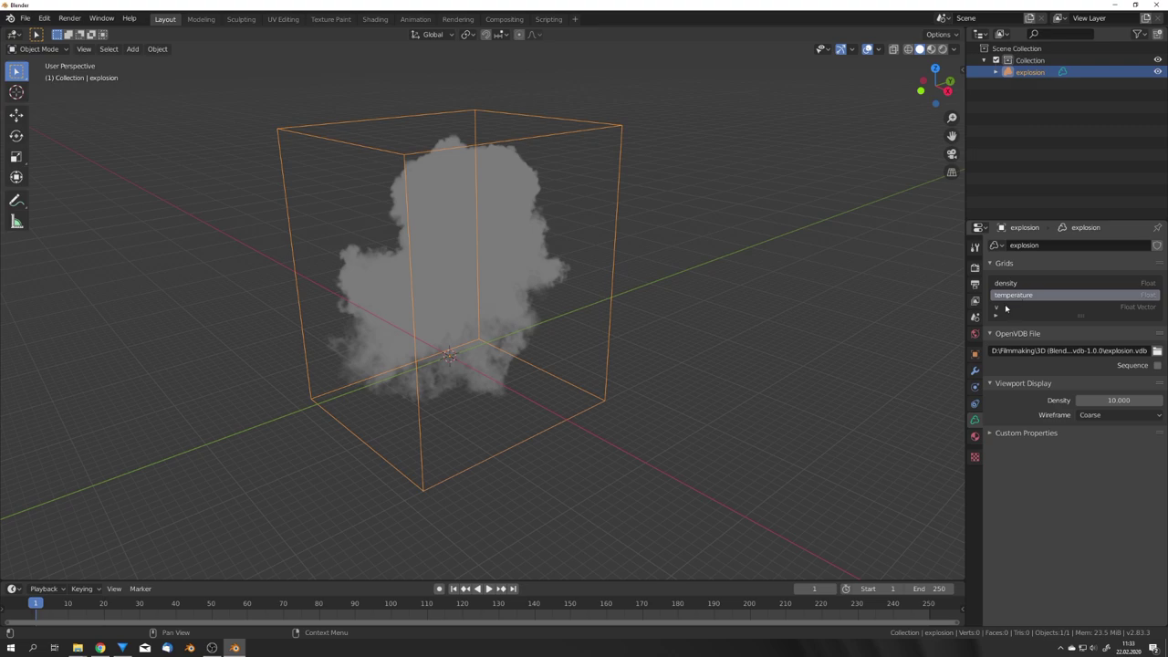
left_click(1009, 308)
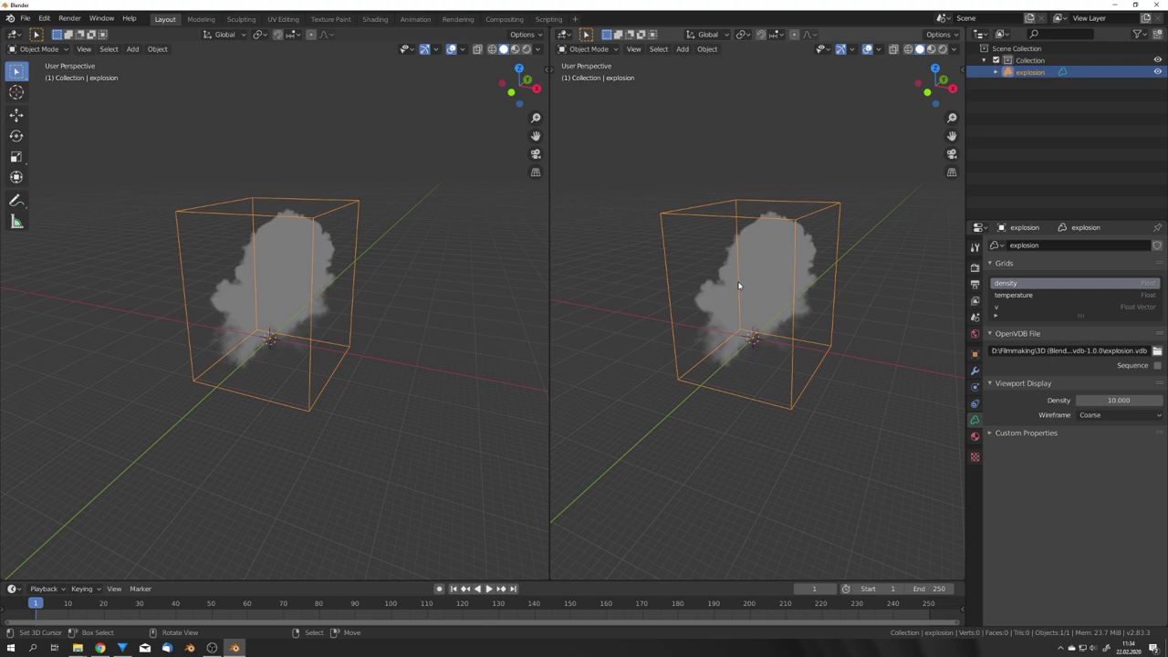
Set the render engine to Cycles with the GPU Compute device.
left_click(974, 267)
left_click(1104, 246)
left_click(1102, 278)
left_click(1102, 275)
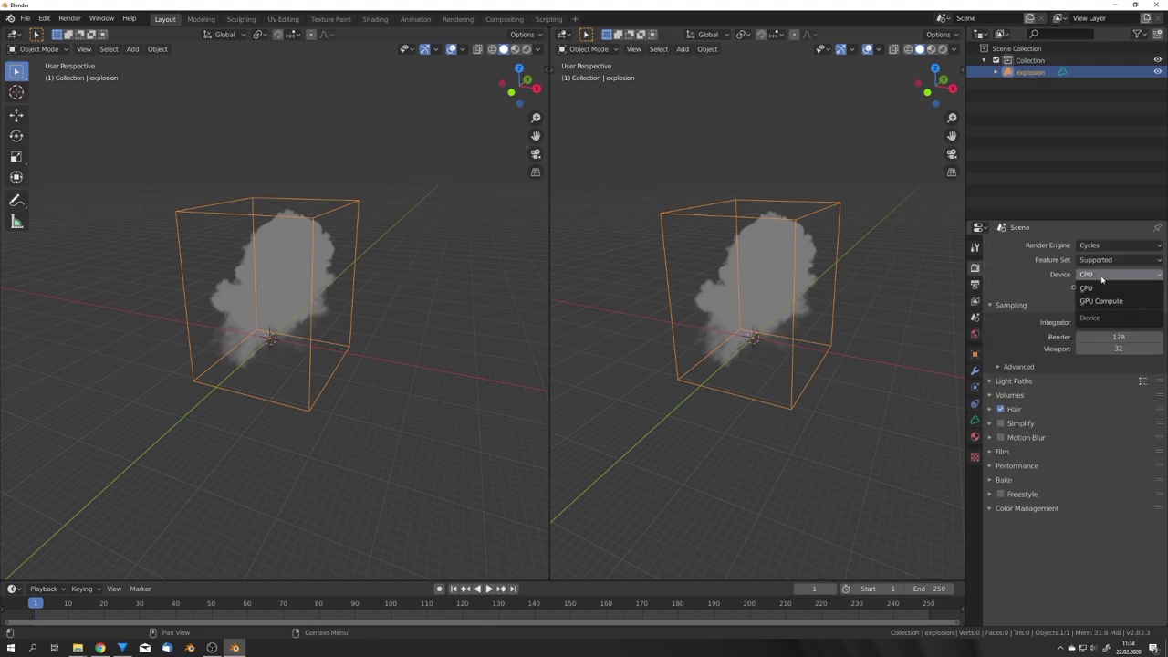
left_click(1102, 301)
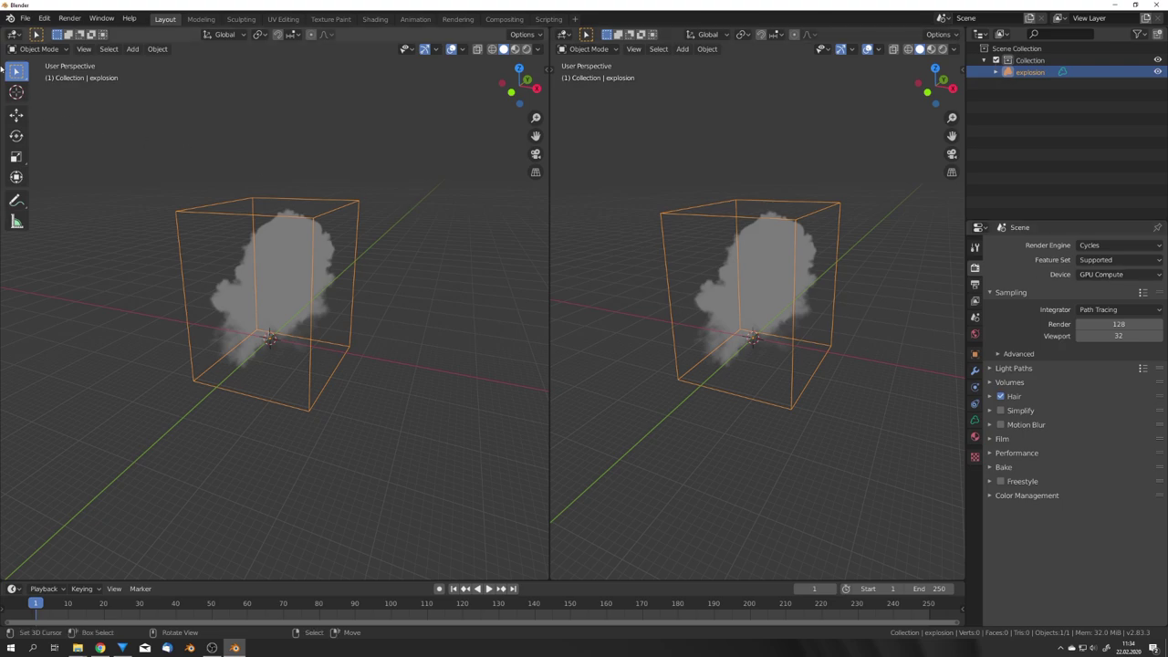
Make the left area a Shader Editor and give the explosion a new Principled Volume material.
left_click(14, 34)
left_click(50, 120)
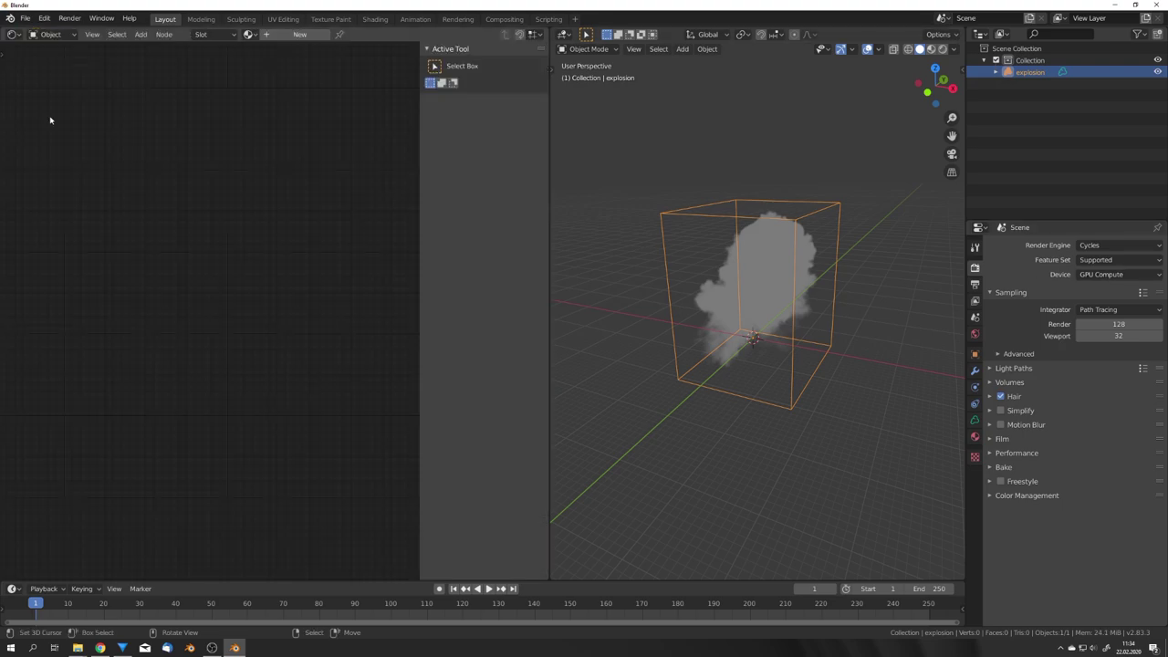
middle_click_drag(787, 258, 767, 253)
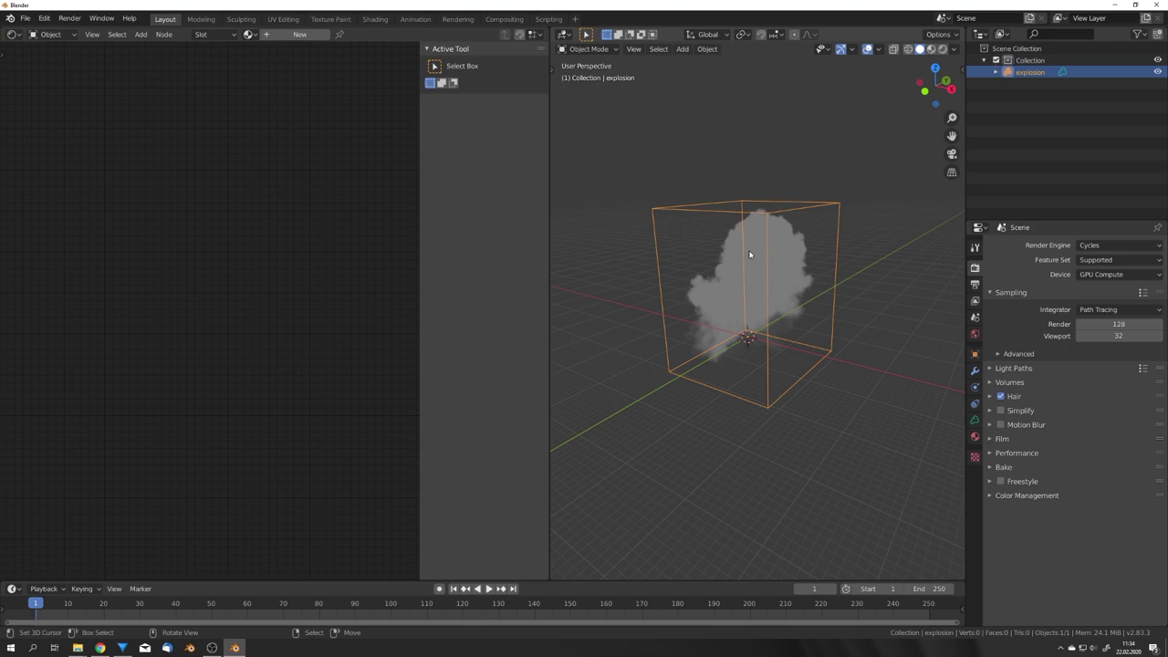
left_click(316, 35)
middle_click_drag(261, 256, 288, 250)
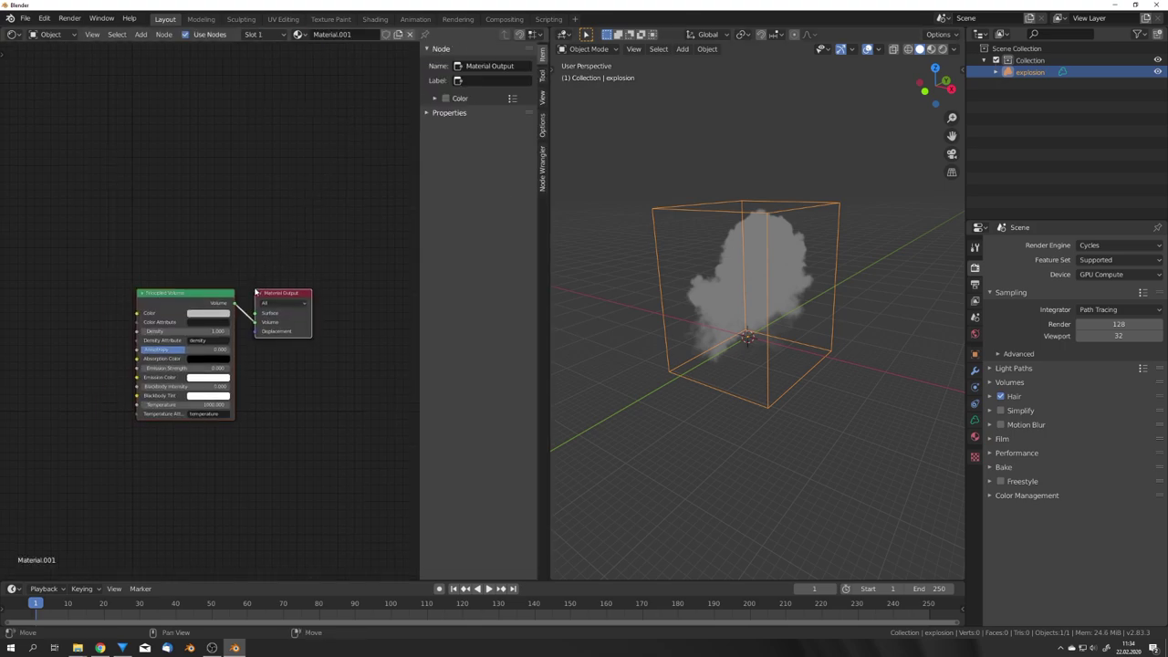
left_click_drag(203, 296, 208, 232)
scroll(202, 246, "up", 3)
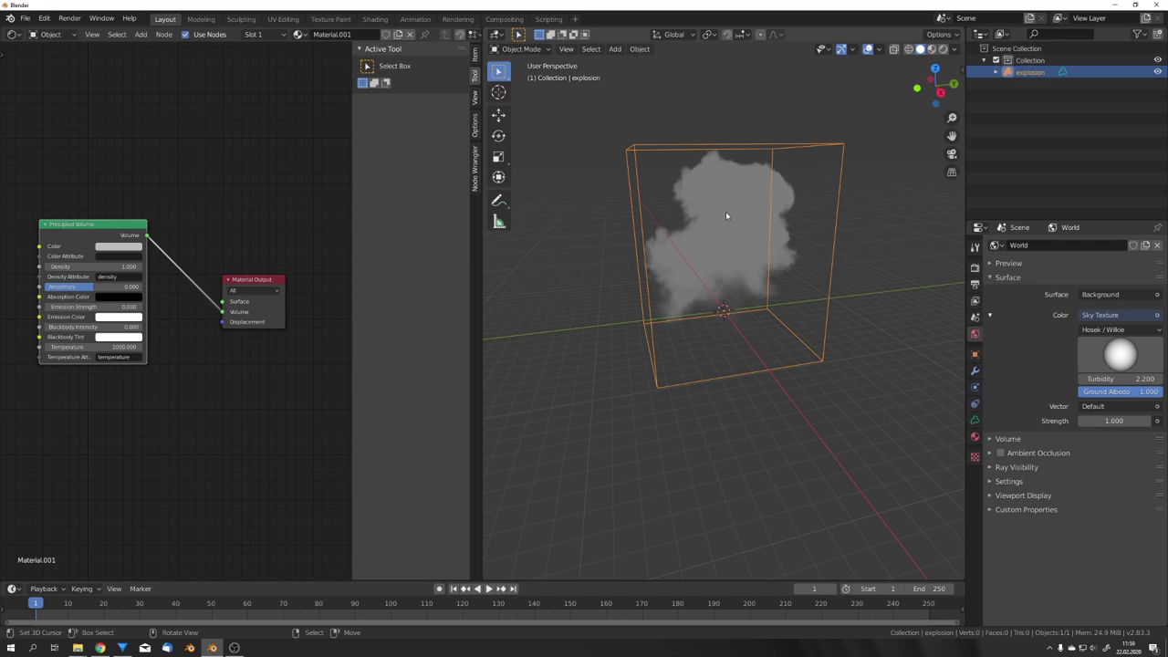
Switch the viewport to rendered shading and deselect the smoke.
middle_click_drag(726, 215, 727, 352)
key("z")
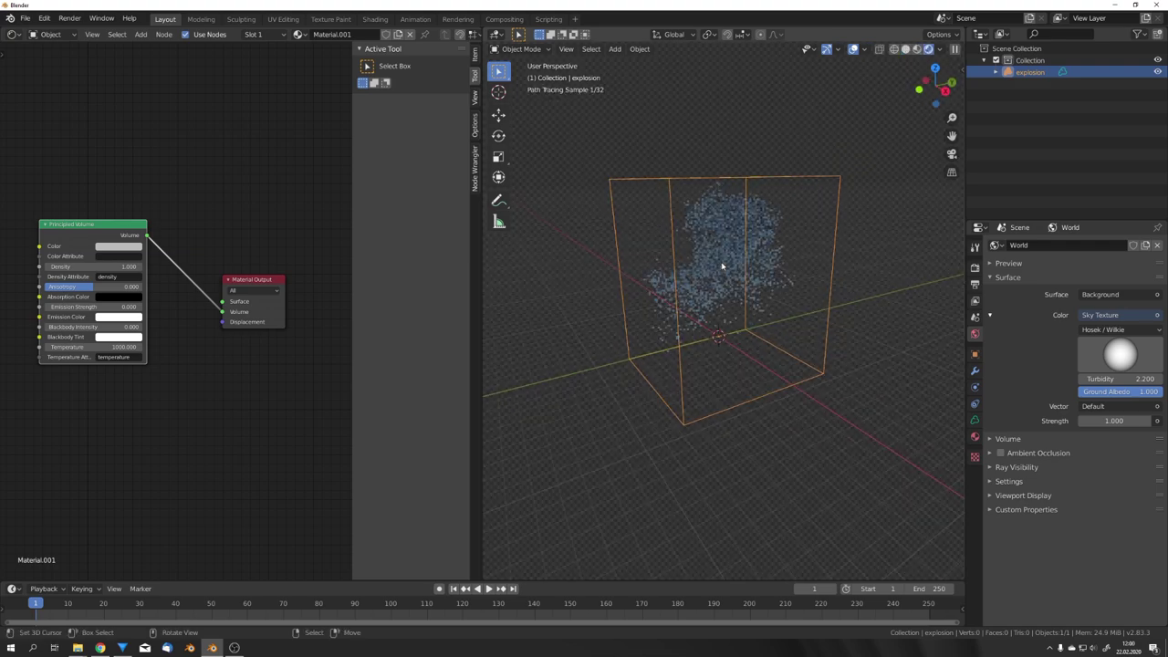
key("alt+a")
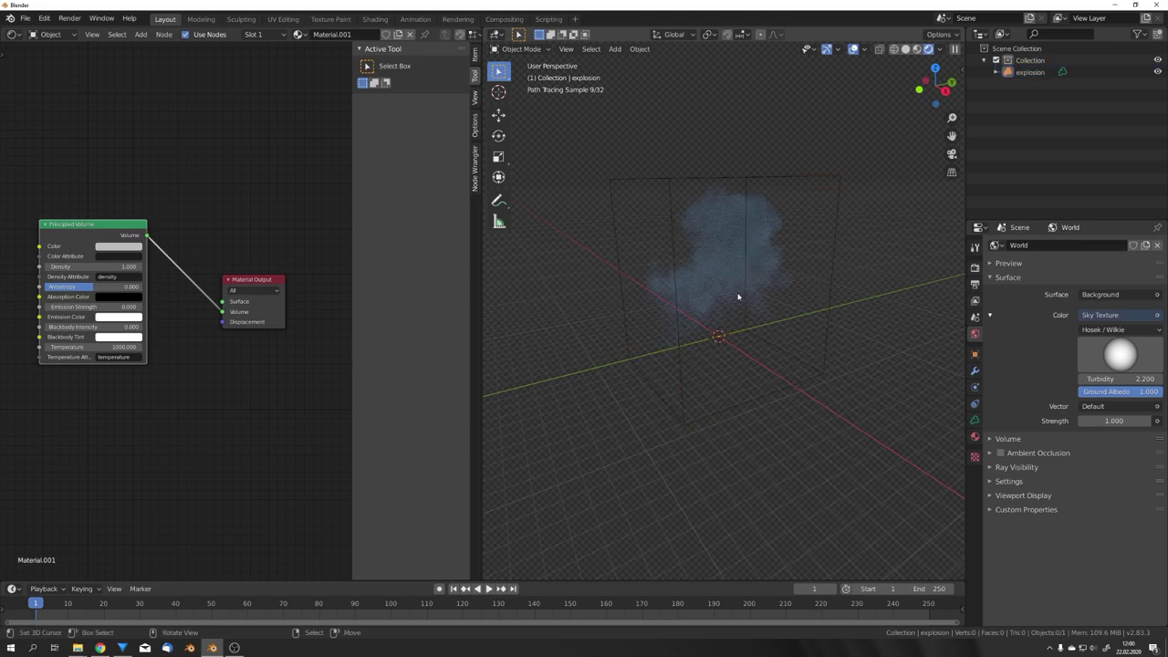
Set Density 10, Blackbody Intensity 10 and Temperature 5000, then quit Blender without saving.
left_click(92, 265)
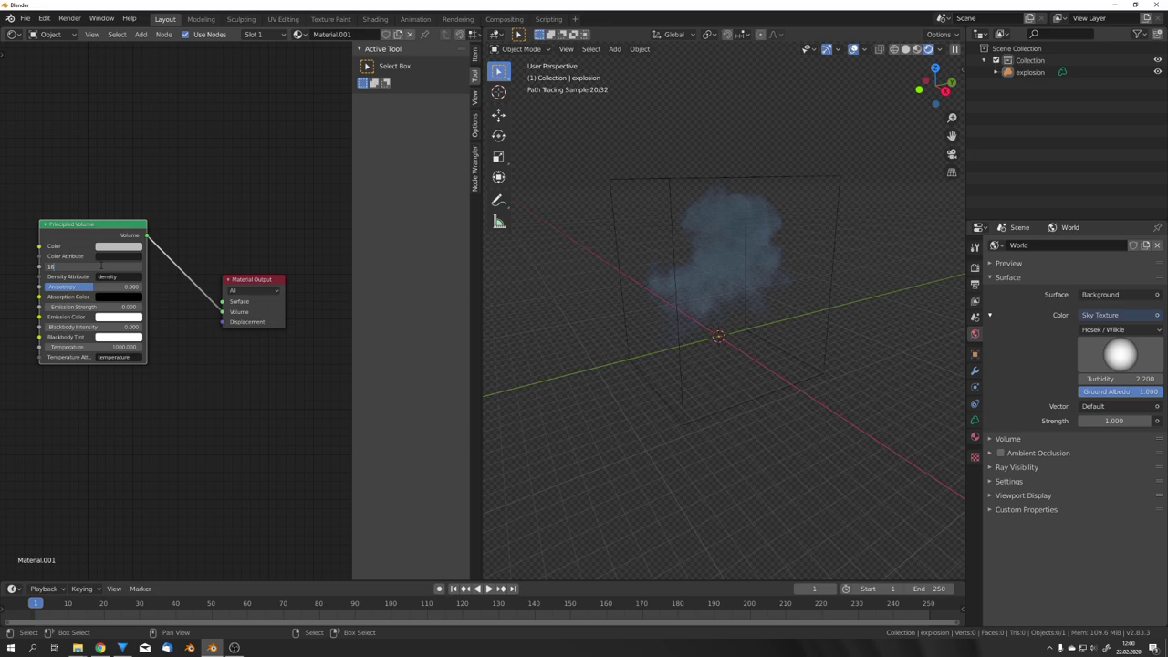
key("Return")
scroll(202, 335, "up", 2)
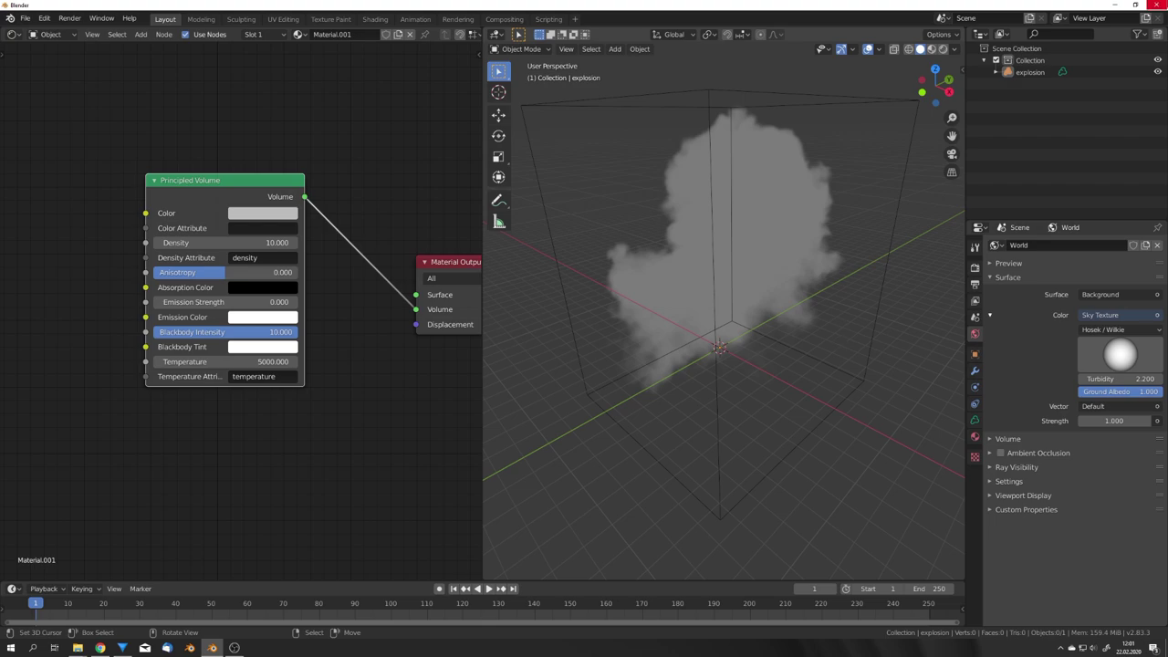
left_click(1155, 5)
left_click(606, 338)
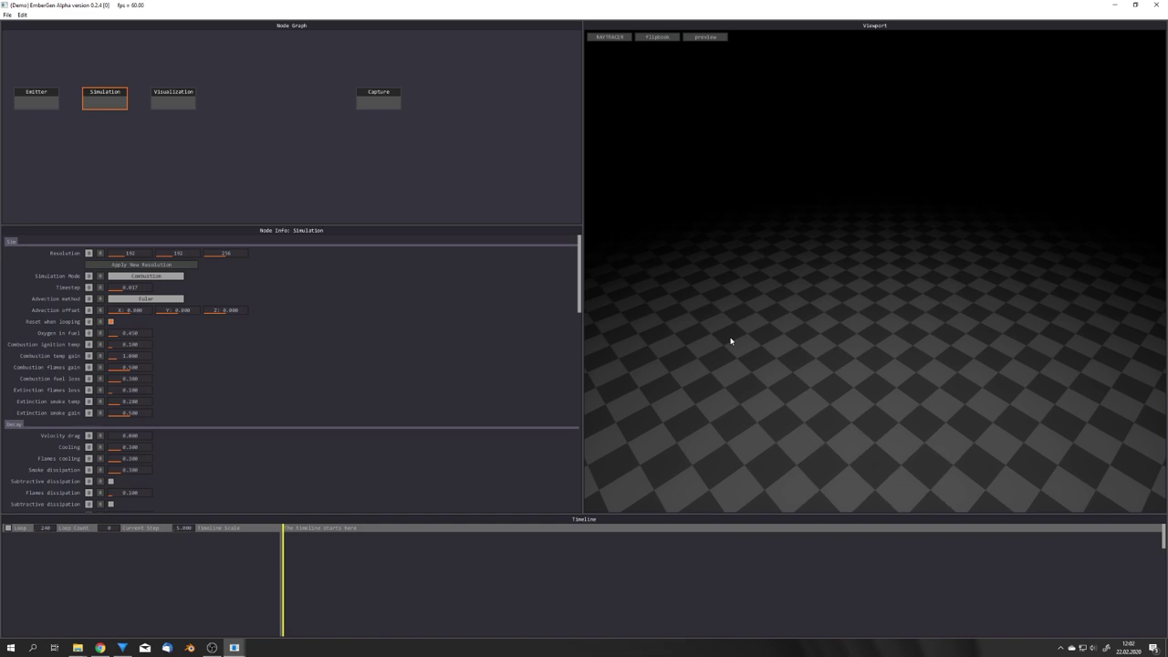
Play EmberGen's default fire simulation and orbit the camera to a higher angle.
left_click_drag(909, 343, 852, 384)
key("space")
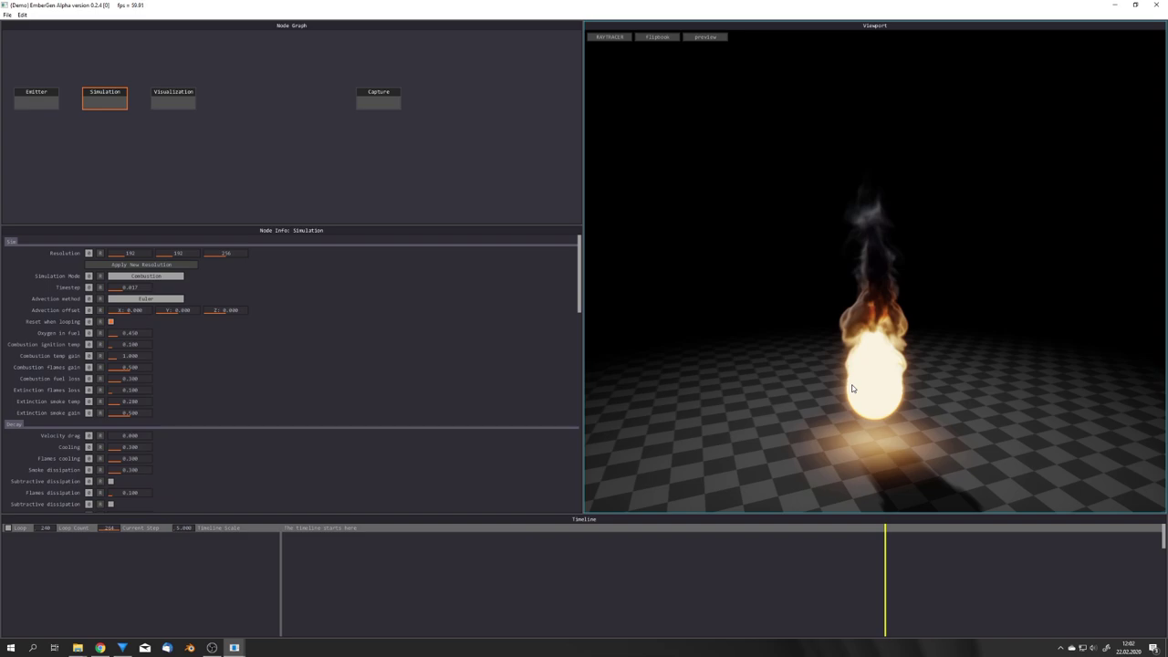
mouse_move(852, 388)
left_mouse_down()
mouse_move(912, 382)
mouse_move(869, 384)
left_mouse_up()
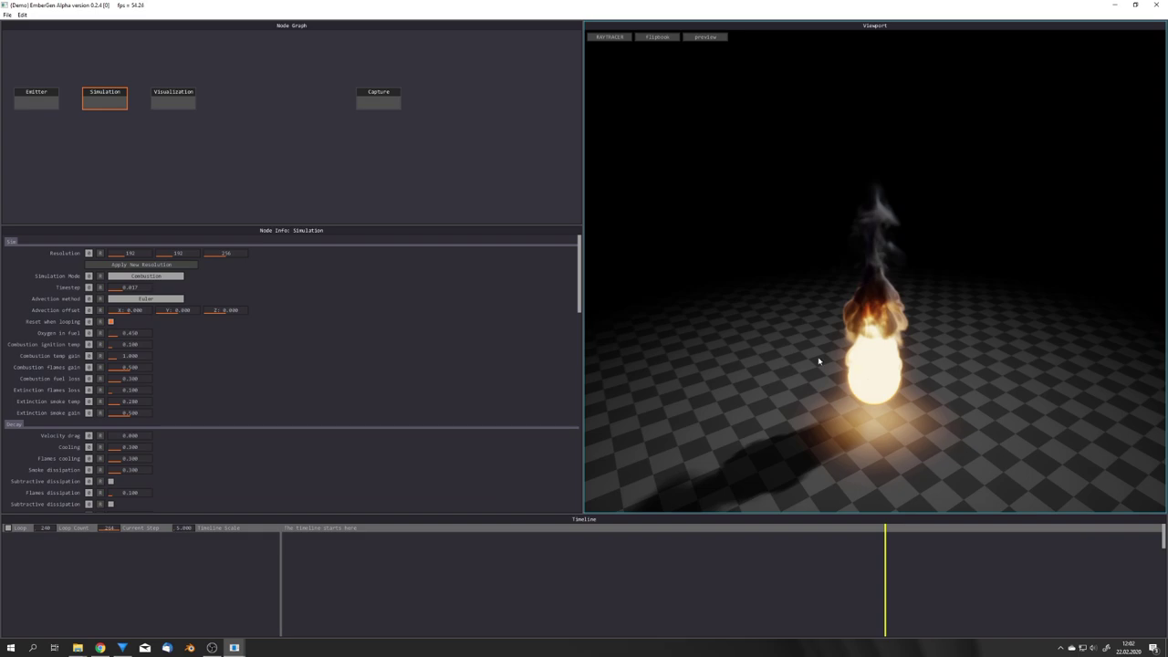
Open an explosion preset through File > Open Preset and play its simulation.
left_click(7, 15)
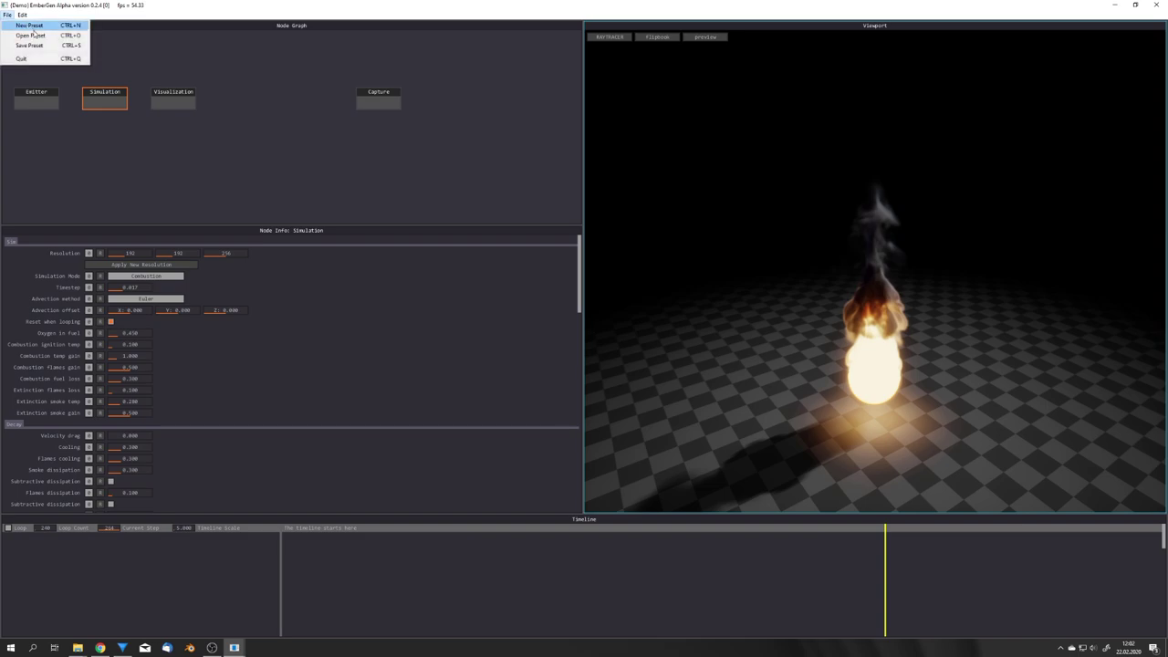
left_click(27, 30)
left_click(655, 390)
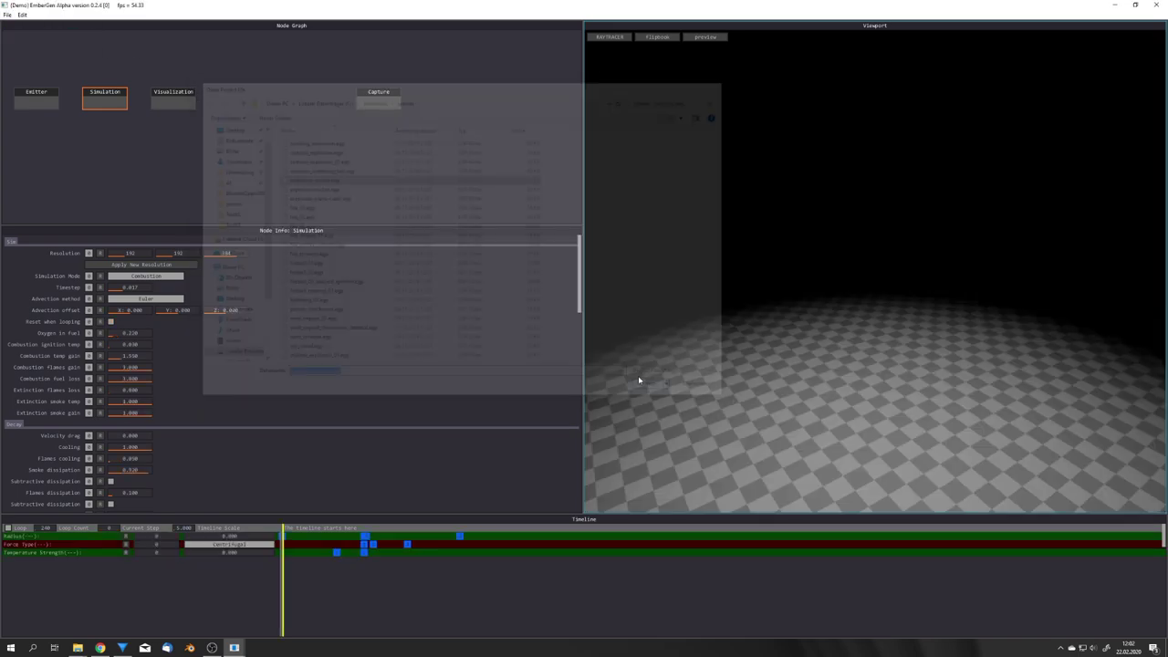
left_click_drag(810, 369, 841, 372)
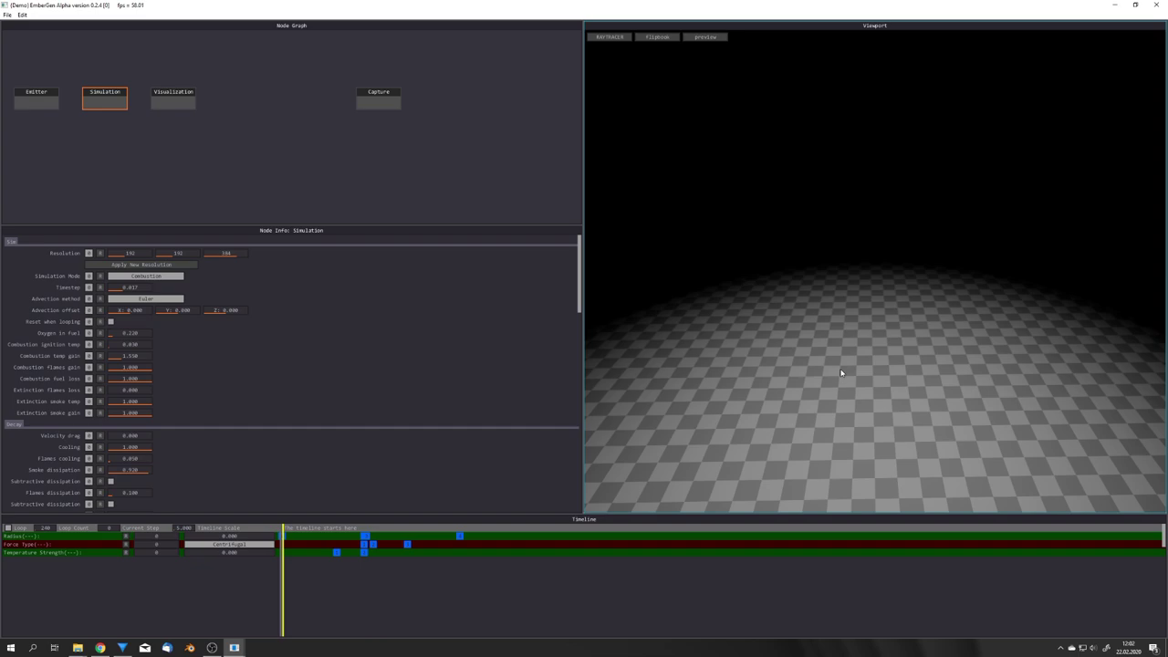
key("space")
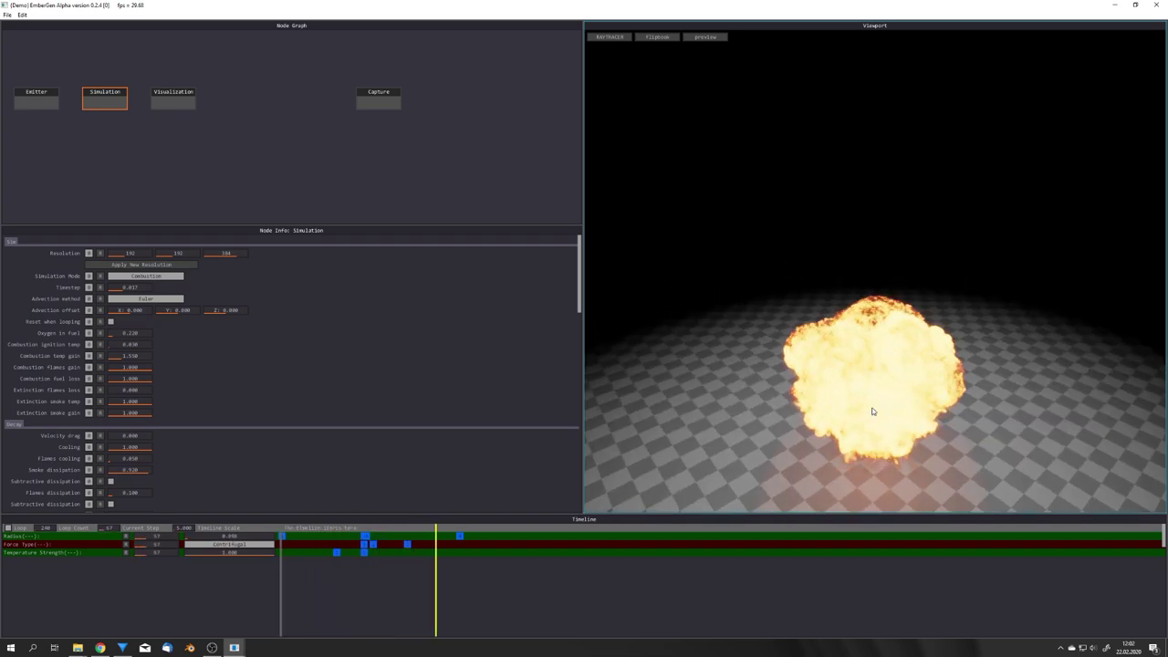
mouse_move(897, 393)
left_mouse_down()
mouse_move(862, 365)
mouse_move(879, 396)
left_mouse_up()
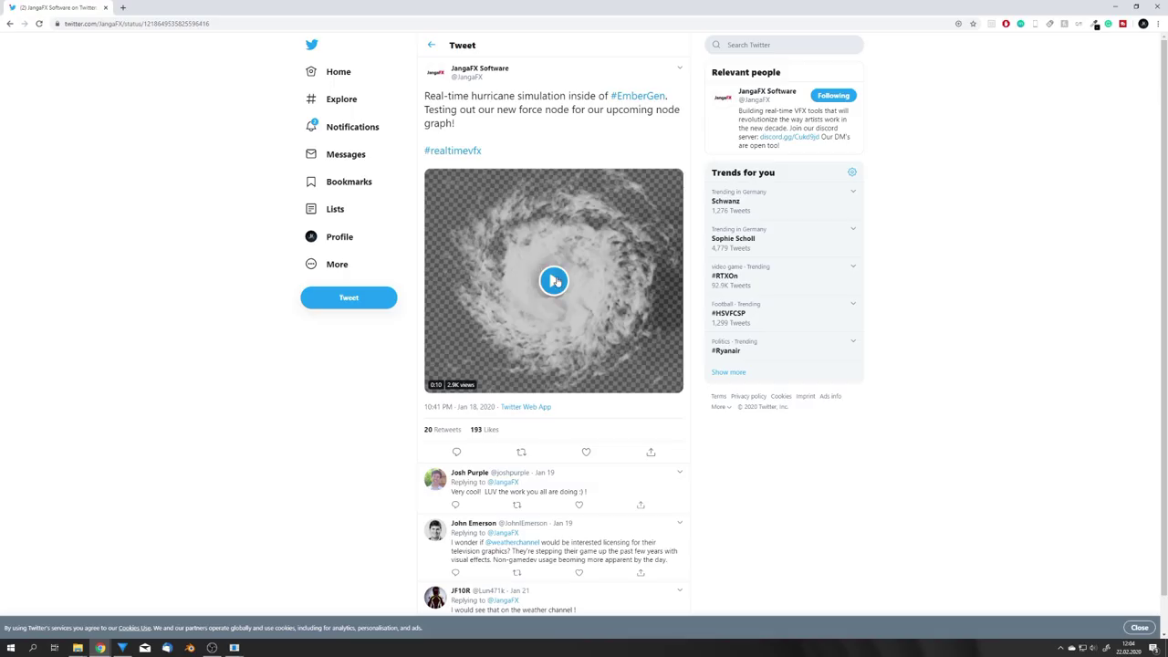
Play the tweet's hurricane simulation video and pause it at 0:05.
left_click(552, 280)
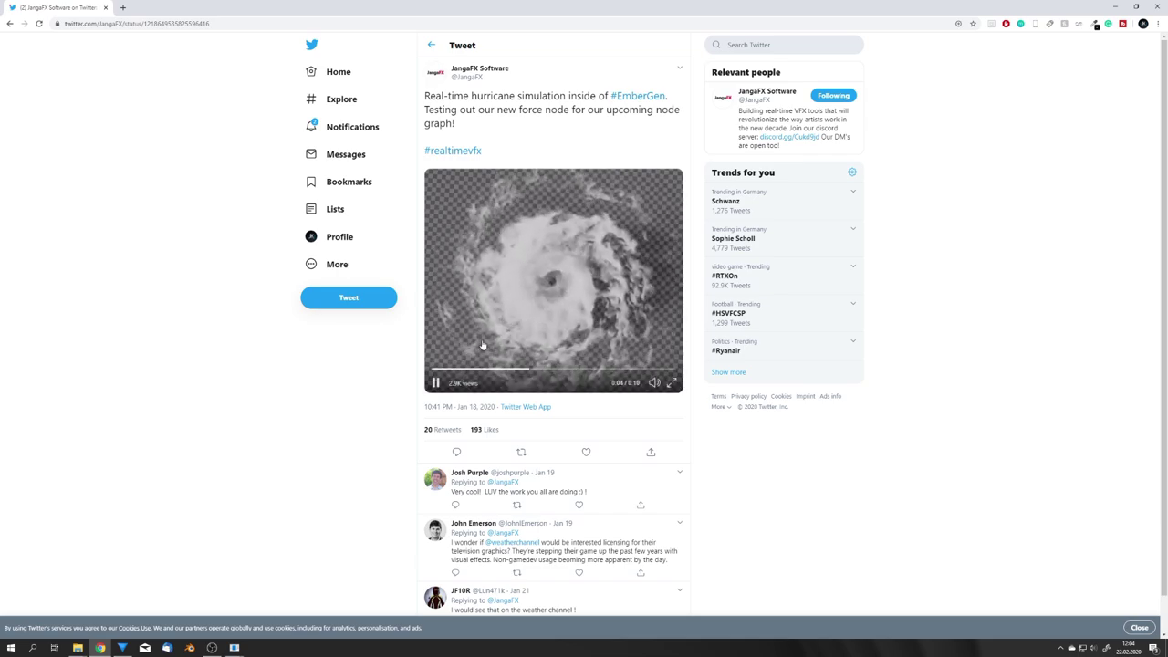
left_click(555, 283)
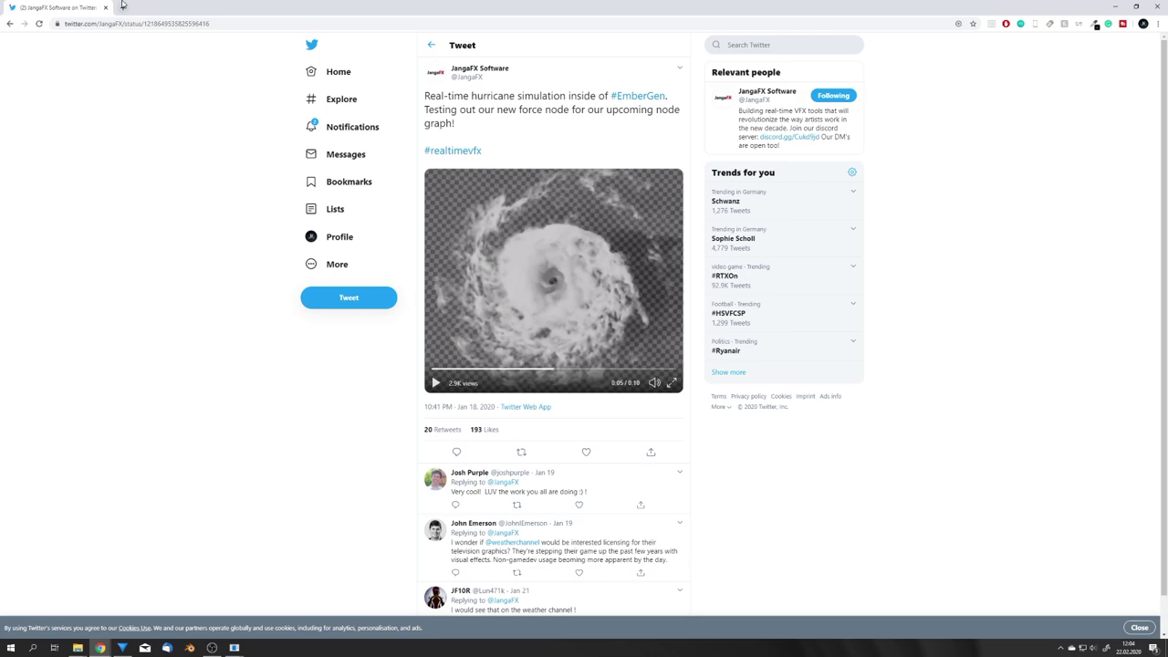
key("alt+Tab")
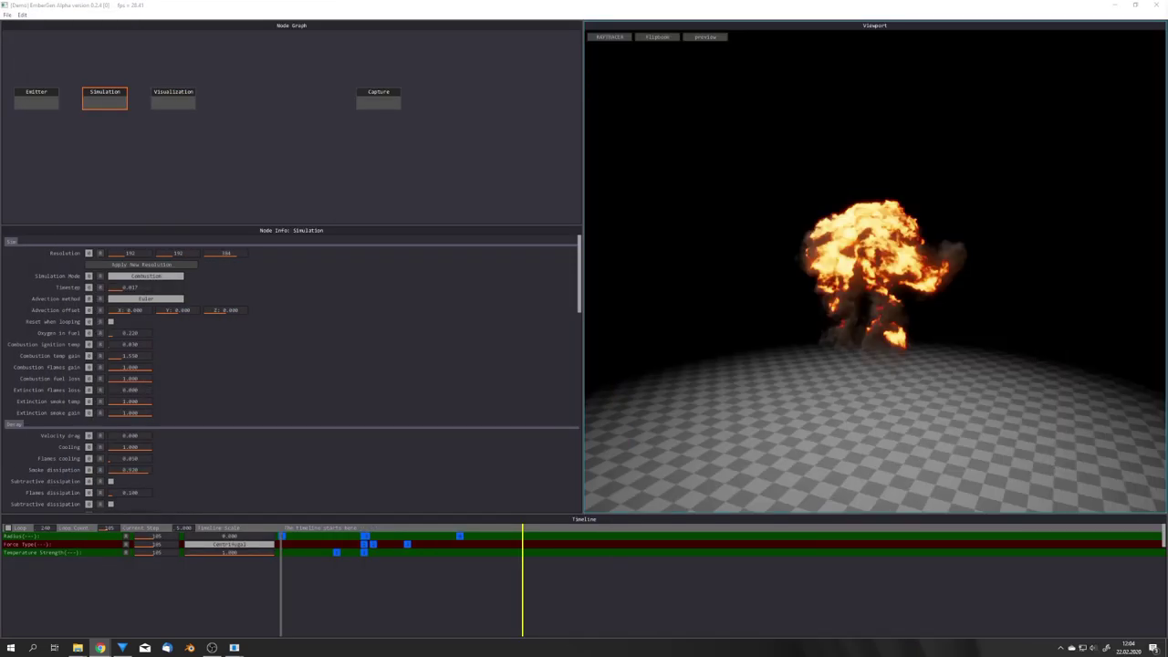